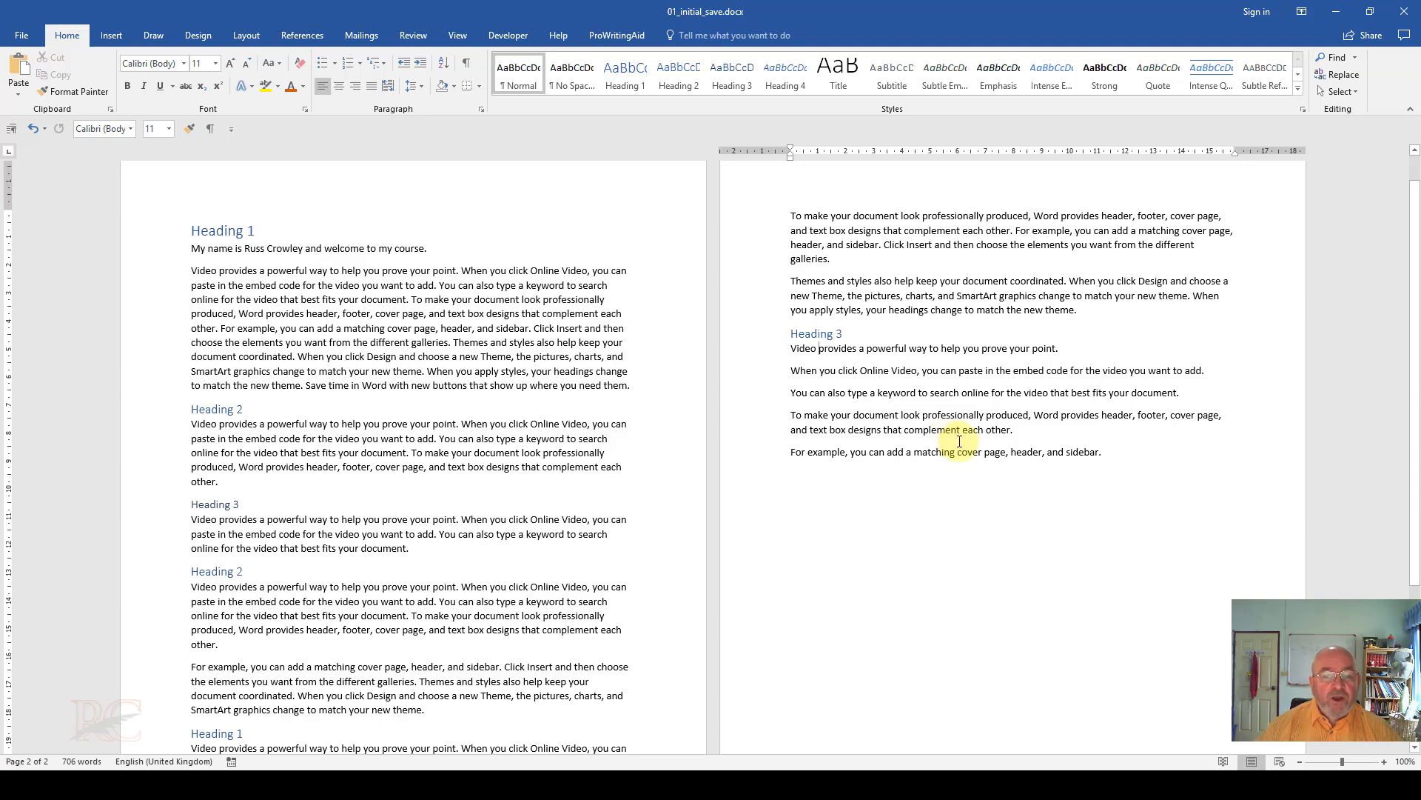
Show the Navigation Pane and collapse the outline down to the first Heading 1 entry.
{"action": "scroll", "coordinate": [344, 408], "scroll_direction": "up", "scroll_amount": 3}
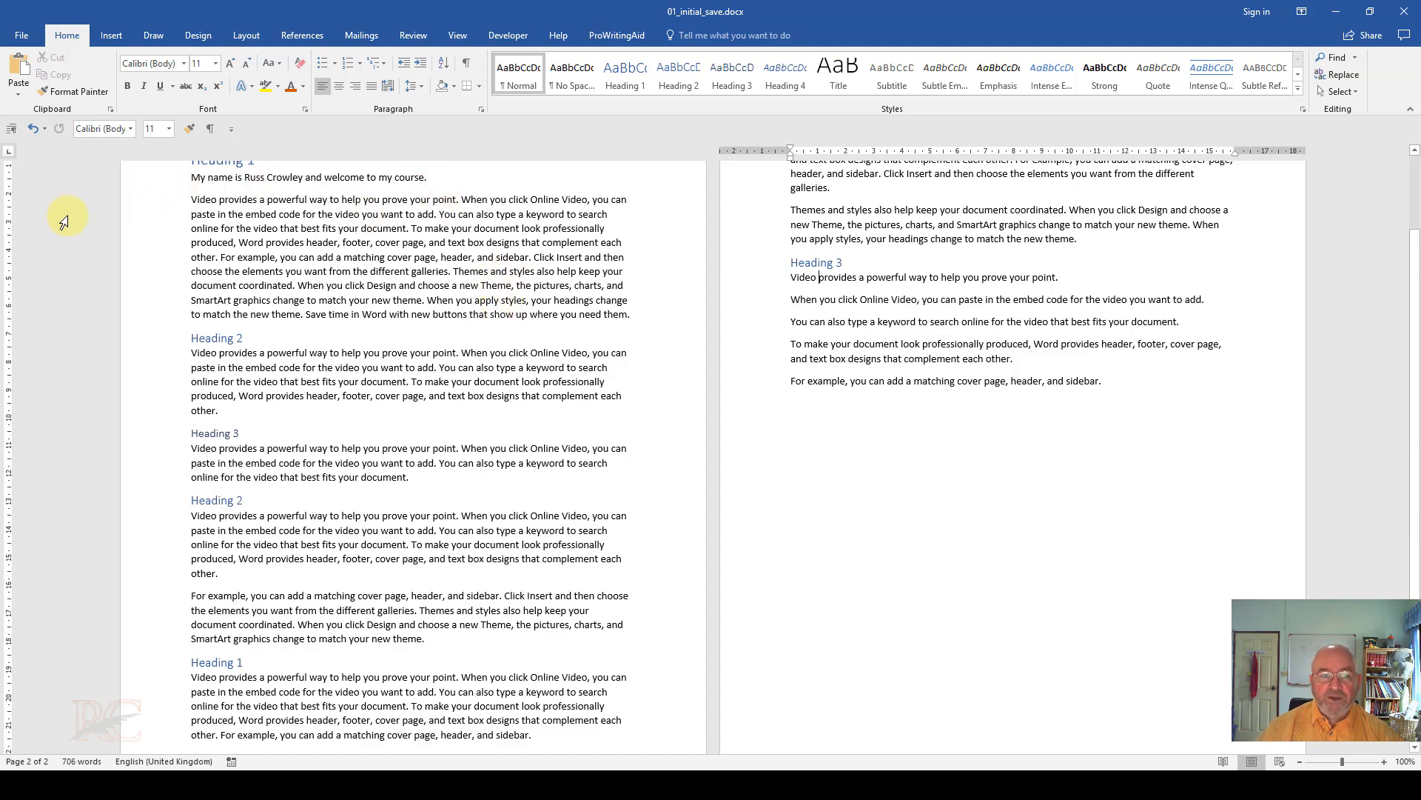
{"action": "left_click", "coordinate": [457, 35]}
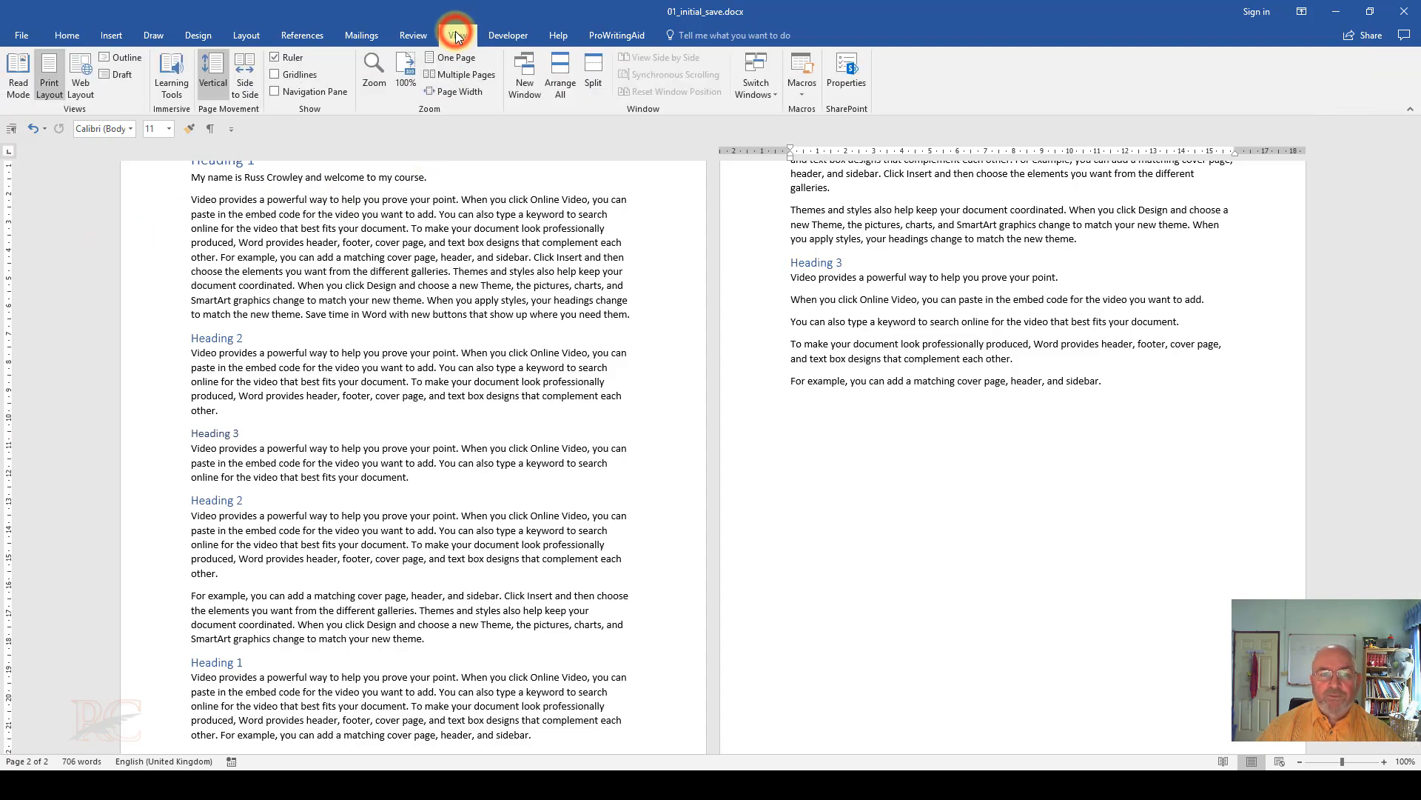
{"action": "left_click", "coordinate": [293, 95]}
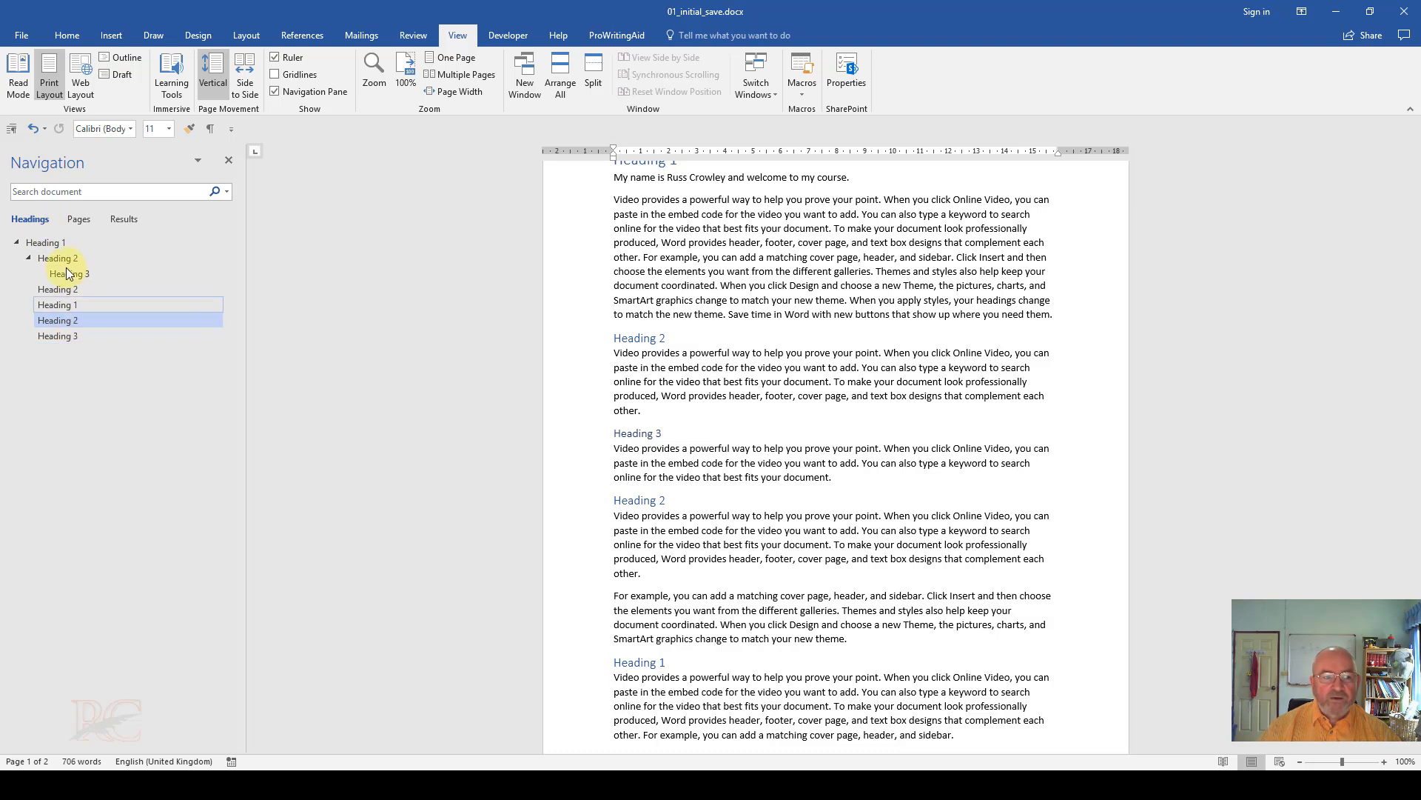
{"action": "left_click", "coordinate": [29, 259]}
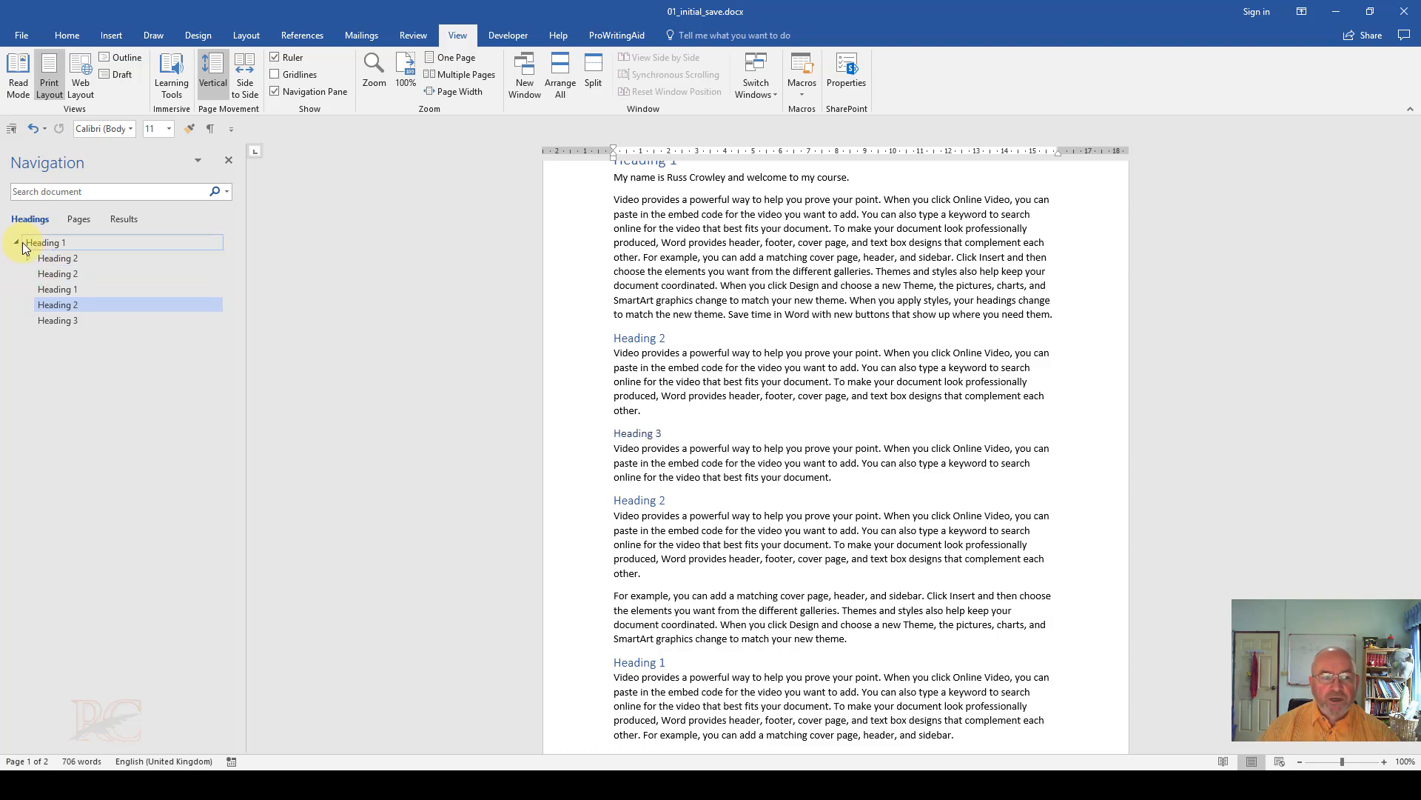
{"action": "left_click", "coordinate": [17, 243]}
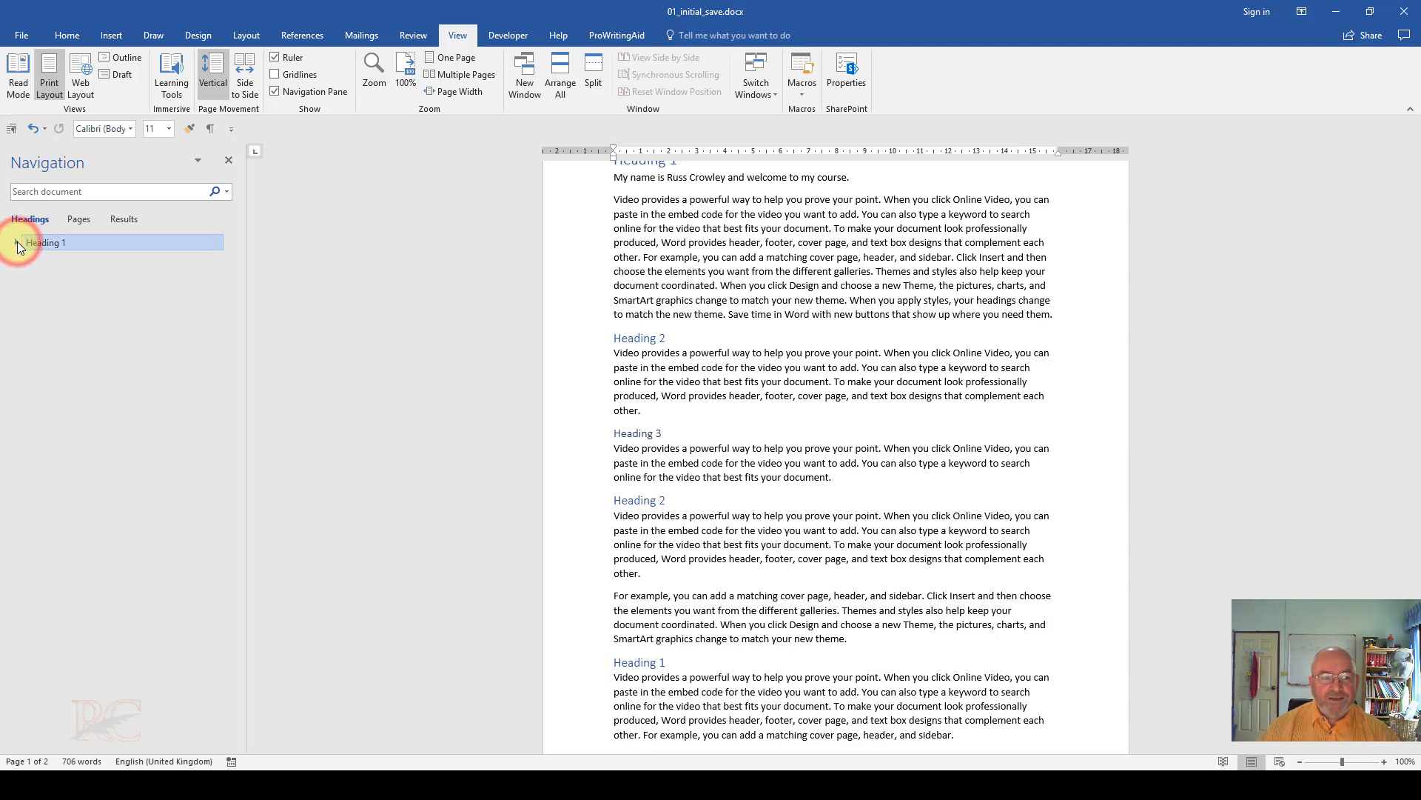
Try the Heading 1 style on the second "Heading 1" line and undo it.
{"action": "scroll", "coordinate": [703, 235], "scroll_direction": "up", "scroll_amount": 3}
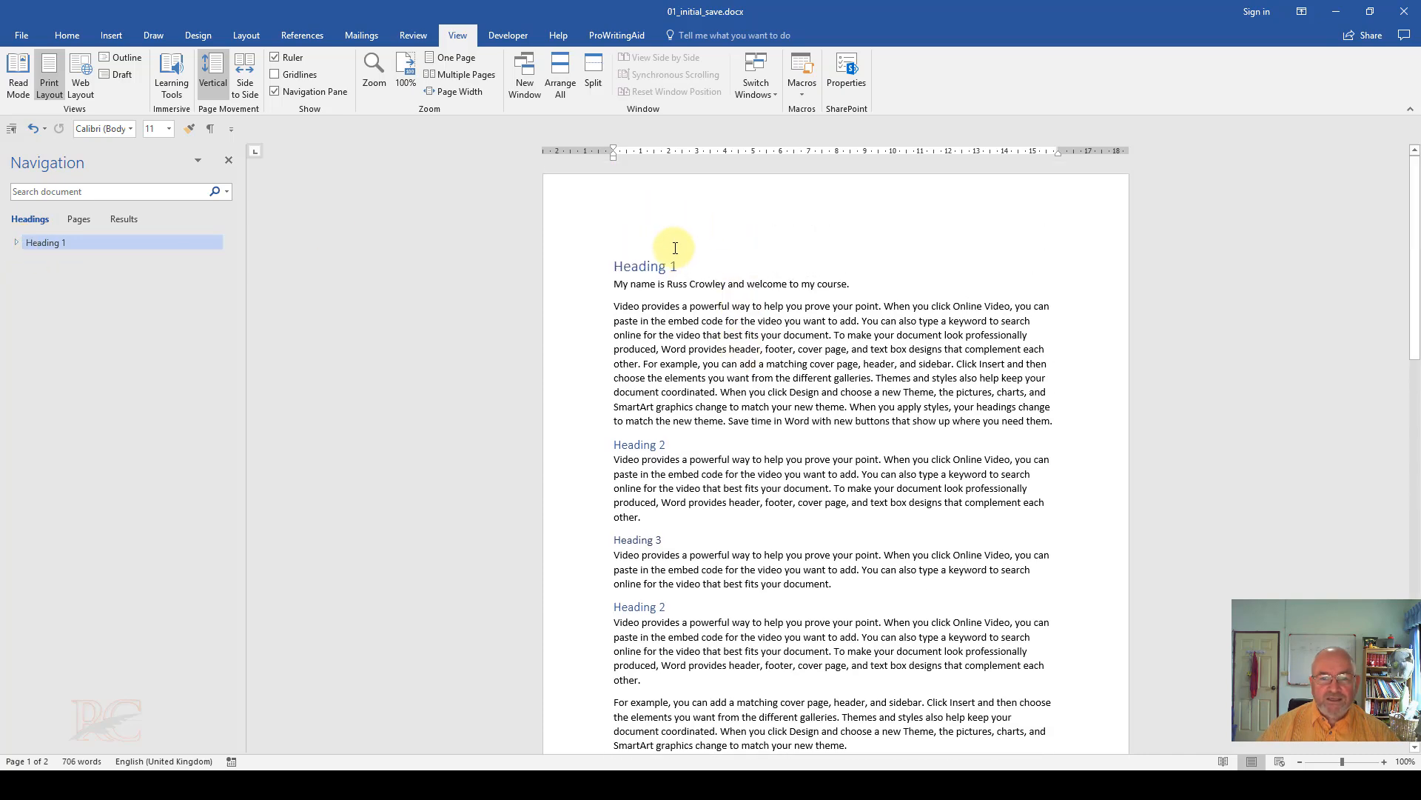
{"action": "left_click", "coordinate": [666, 270]}
{"action": "scroll", "coordinate": [661, 264], "scroll_direction": "down", "scroll_amount": 3}
{"action": "left_click", "coordinate": [654, 522]}
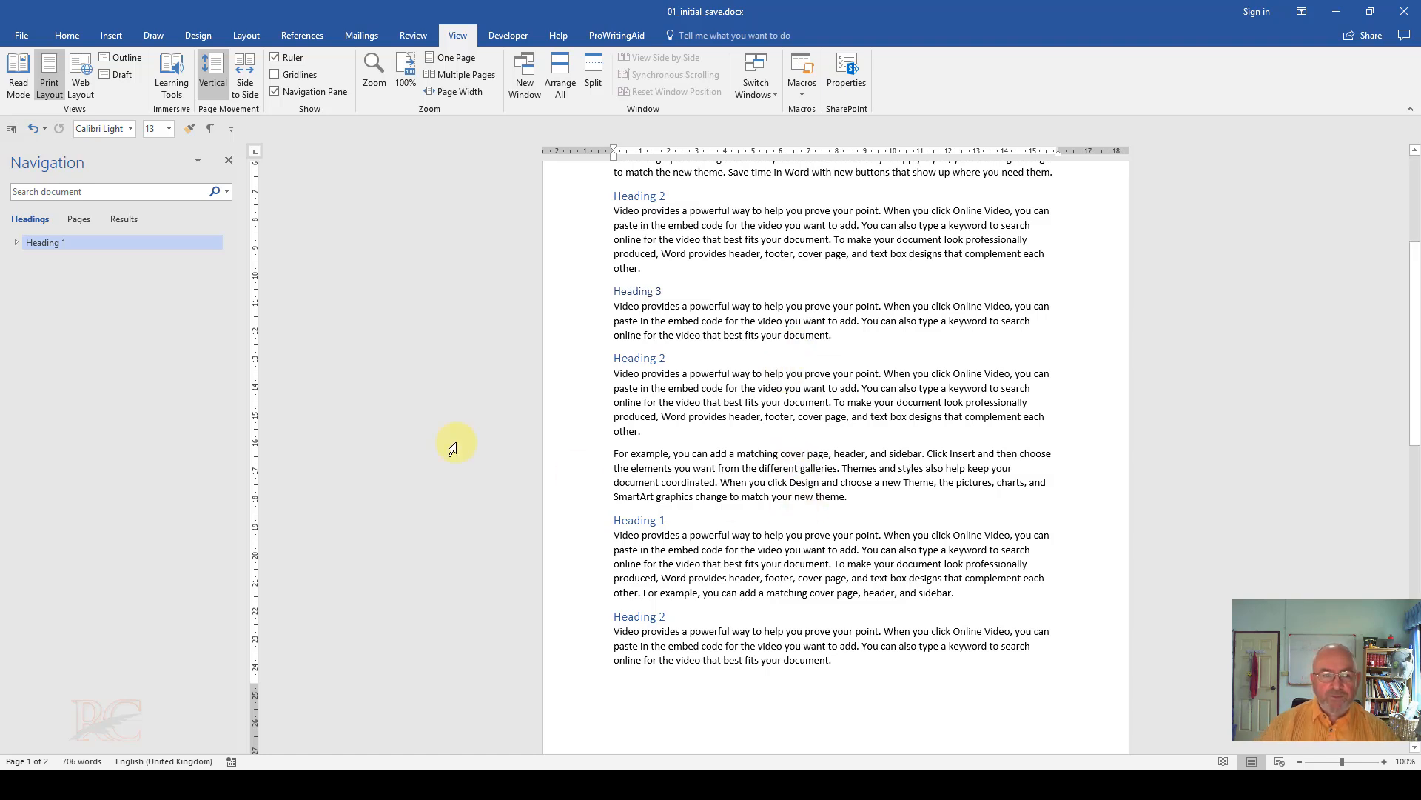
{"action": "left_click", "coordinate": [636, 522]}
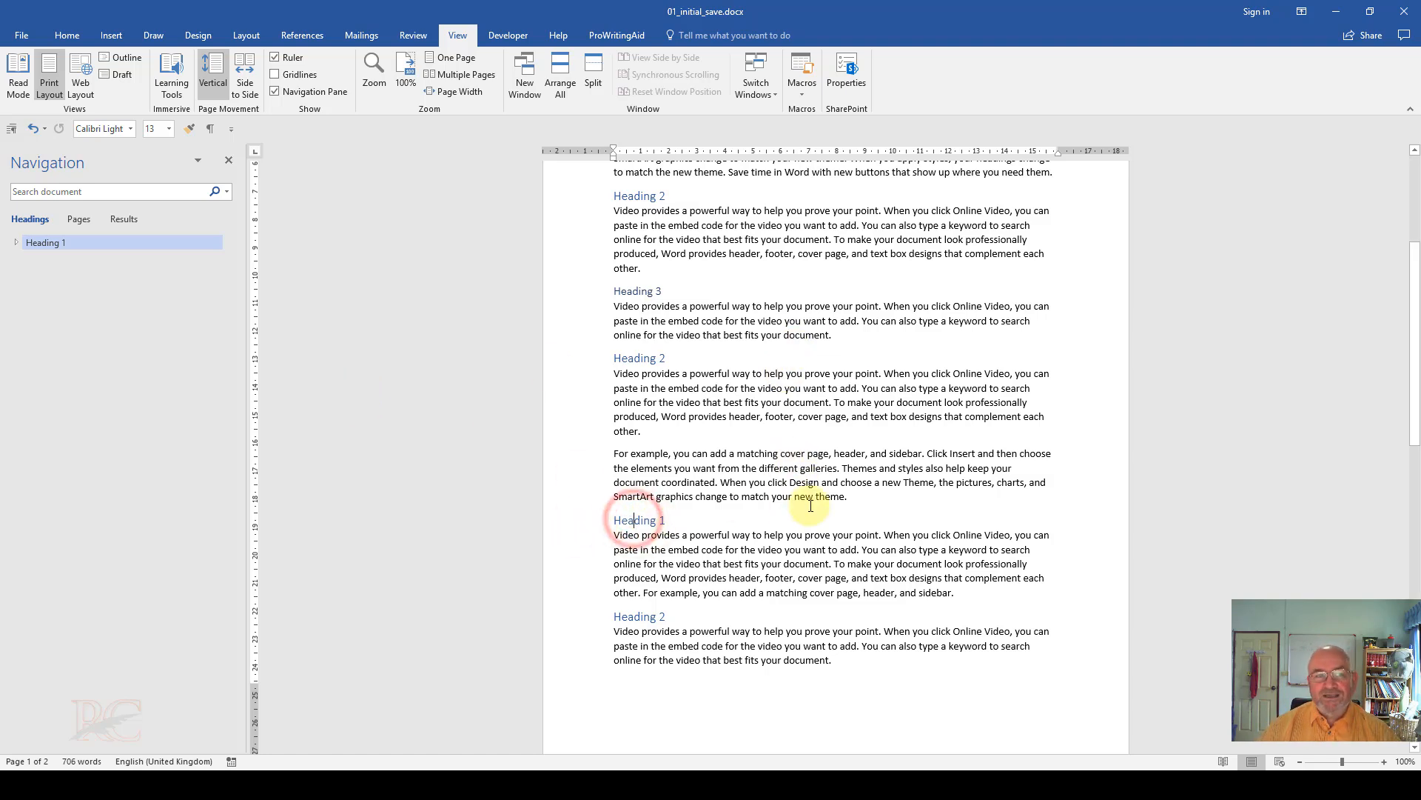
{"action": "left_click", "coordinate": [70, 35]}
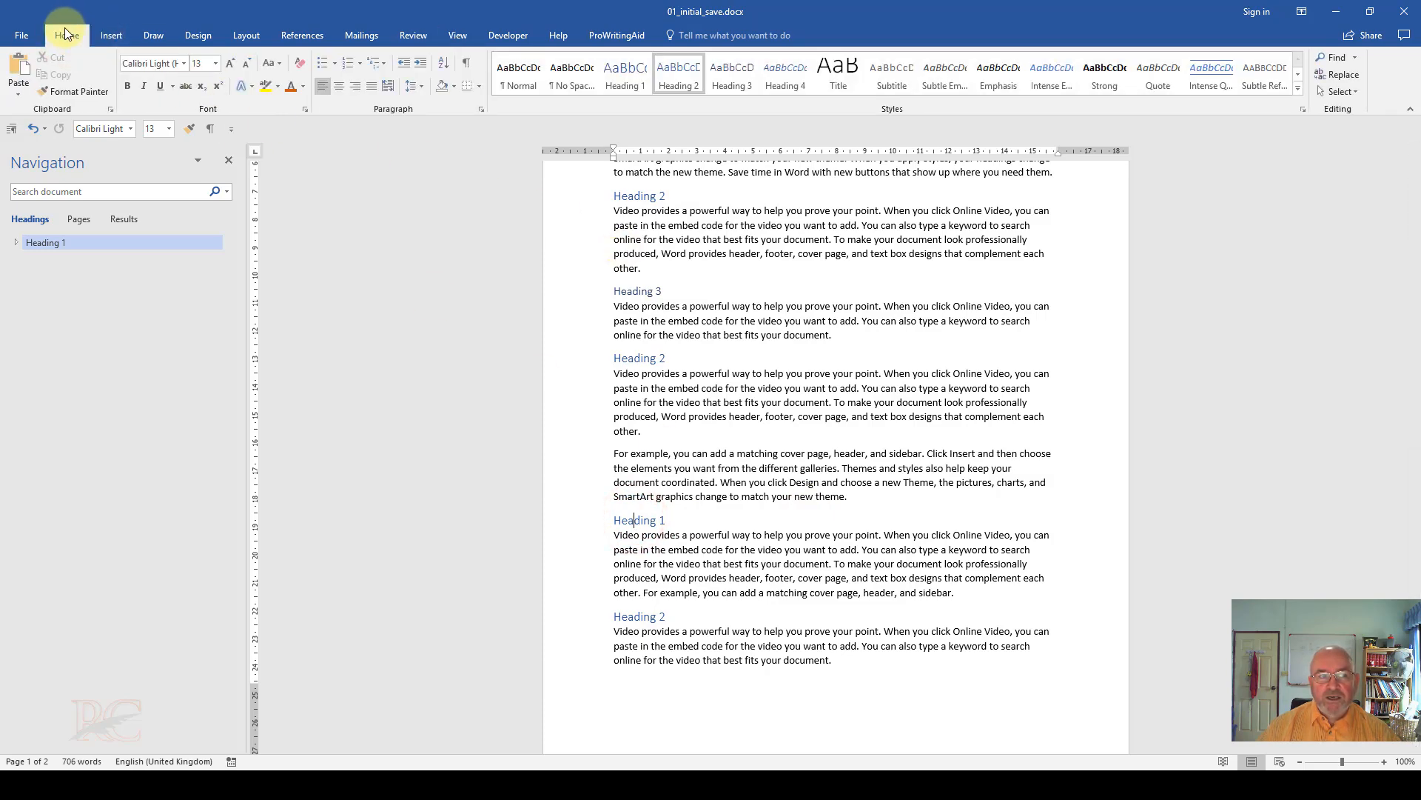
{"action": "left_click", "coordinate": [624, 87]}
{"action": "left_click", "coordinate": [625, 87]}
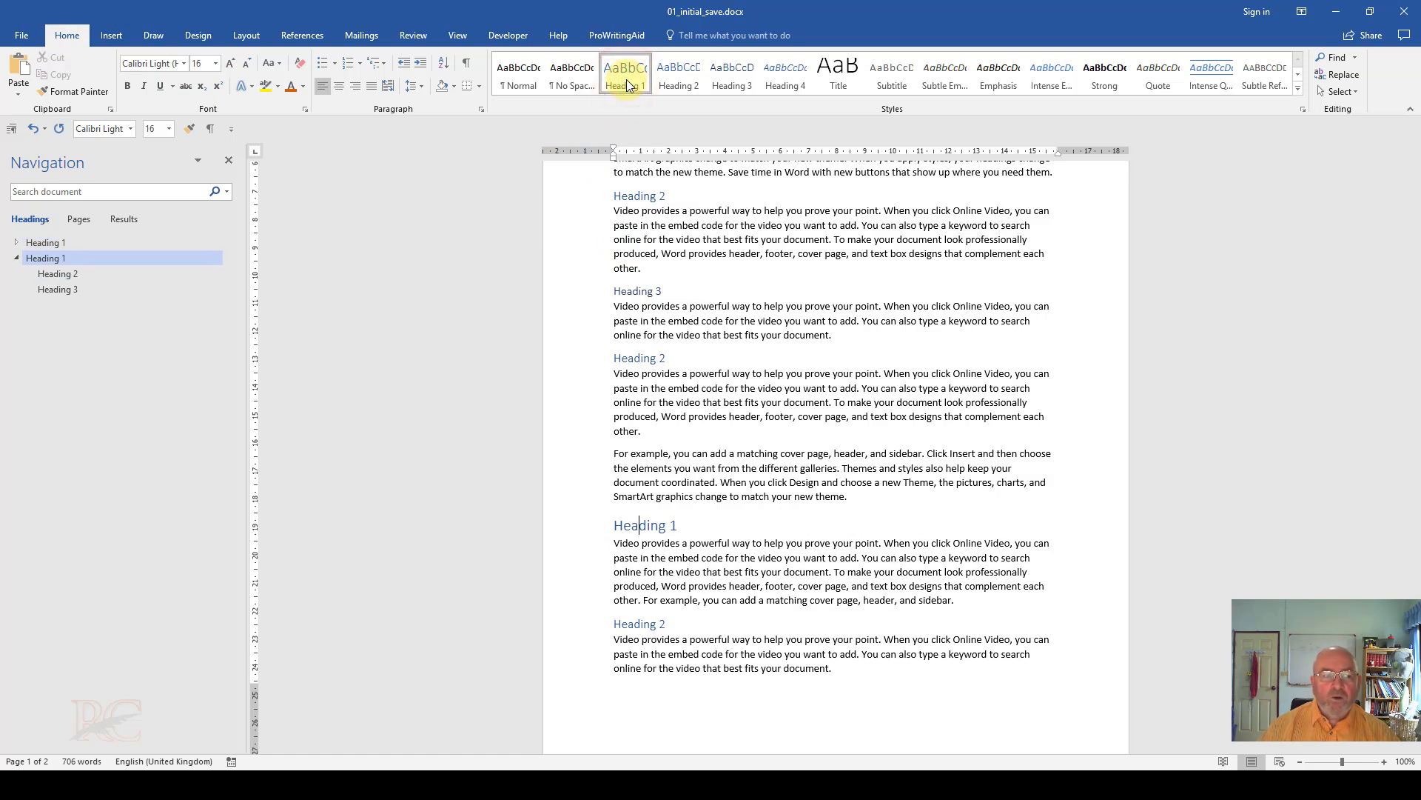
{"action": "left_click", "coordinate": [34, 131]}
Apply the Heading 1 style to the second "Heading 1" line and expand the first Heading 1 branch of the outline fully.
{"action": "left_click", "coordinate": [664, 520]}
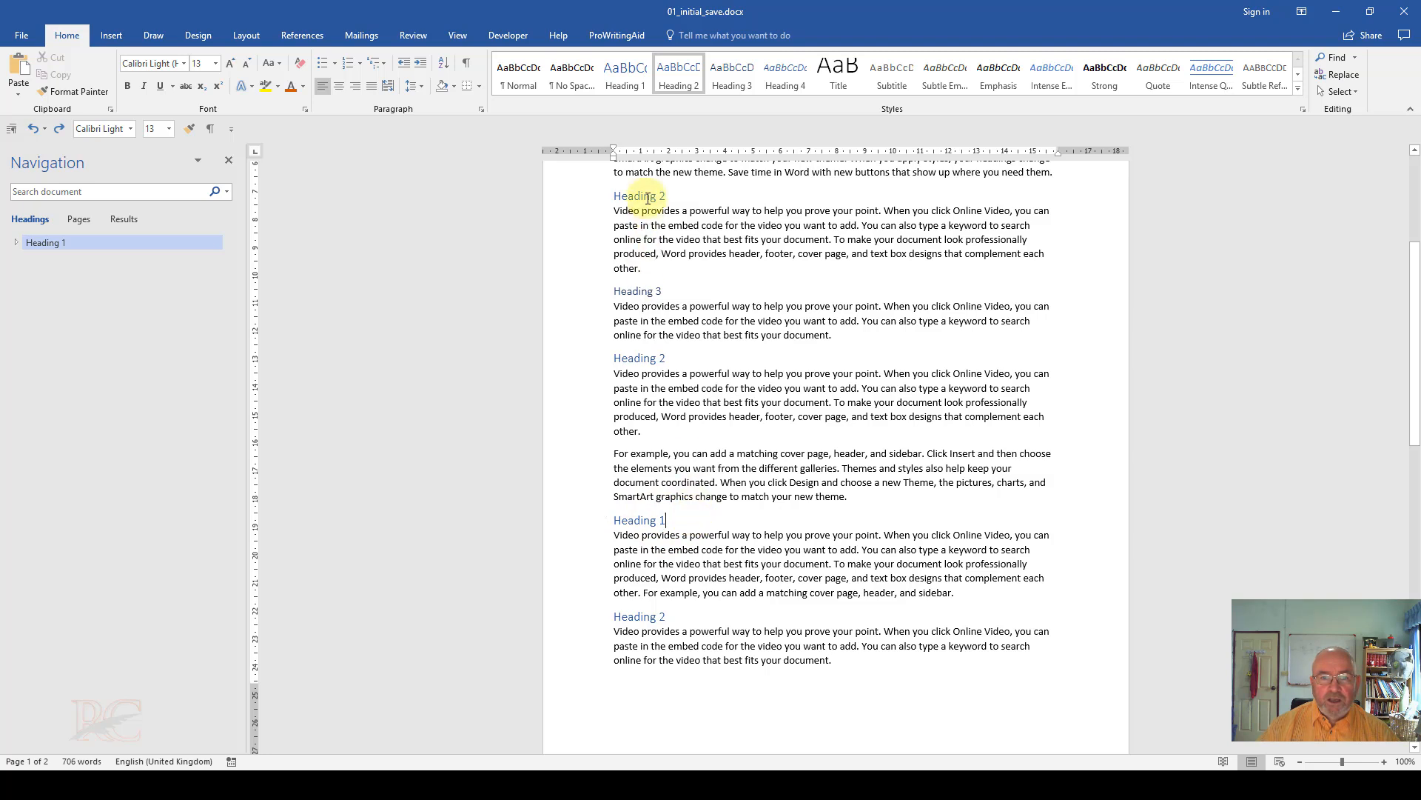
{"action": "left_click", "coordinate": [622, 86]}
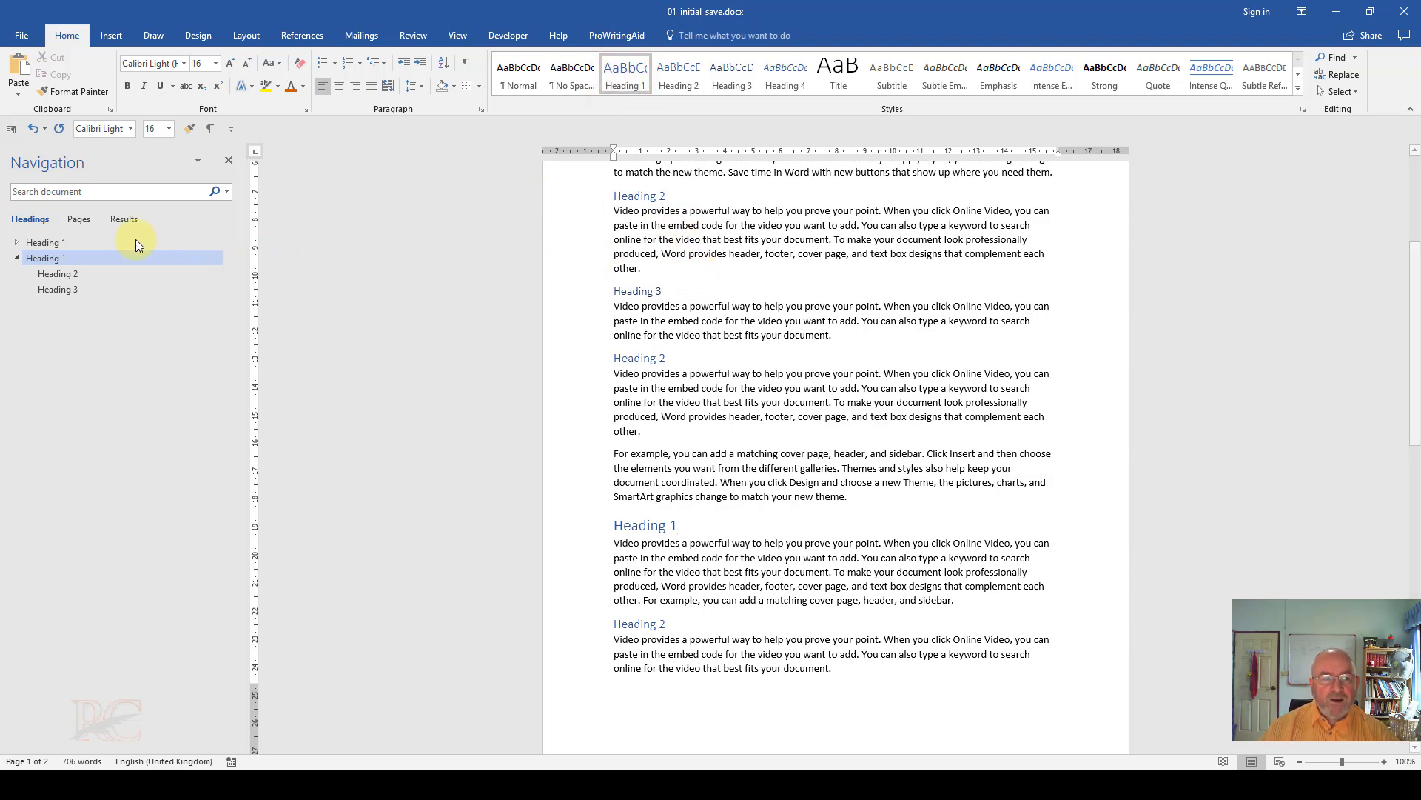
{"action": "left_click", "coordinate": [16, 242]}
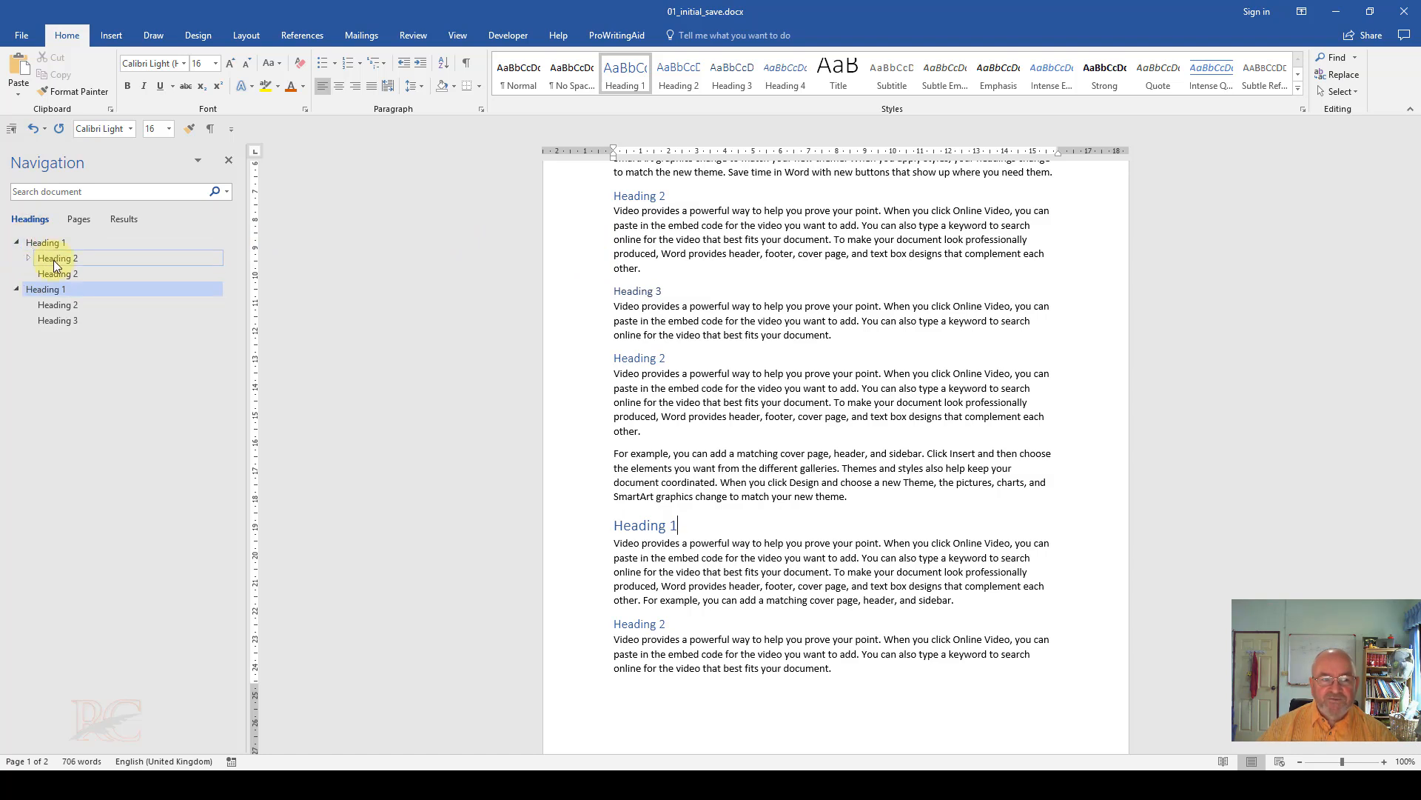
{"action": "left_click", "coordinate": [28, 257]}
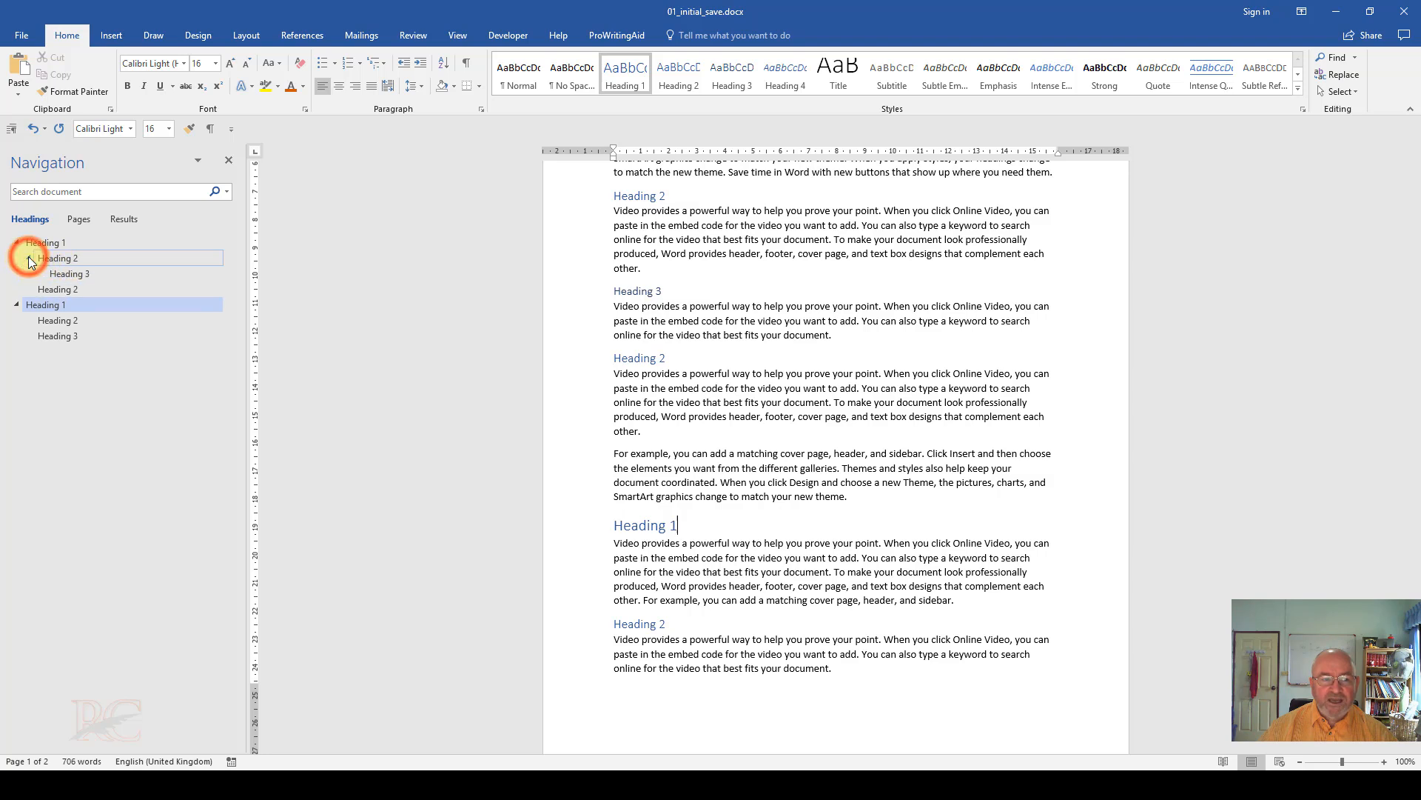
Jump through the headings from the outline and check the style of the document's last "Heading 3" line.
{"action": "left_click", "coordinate": [68, 292]}
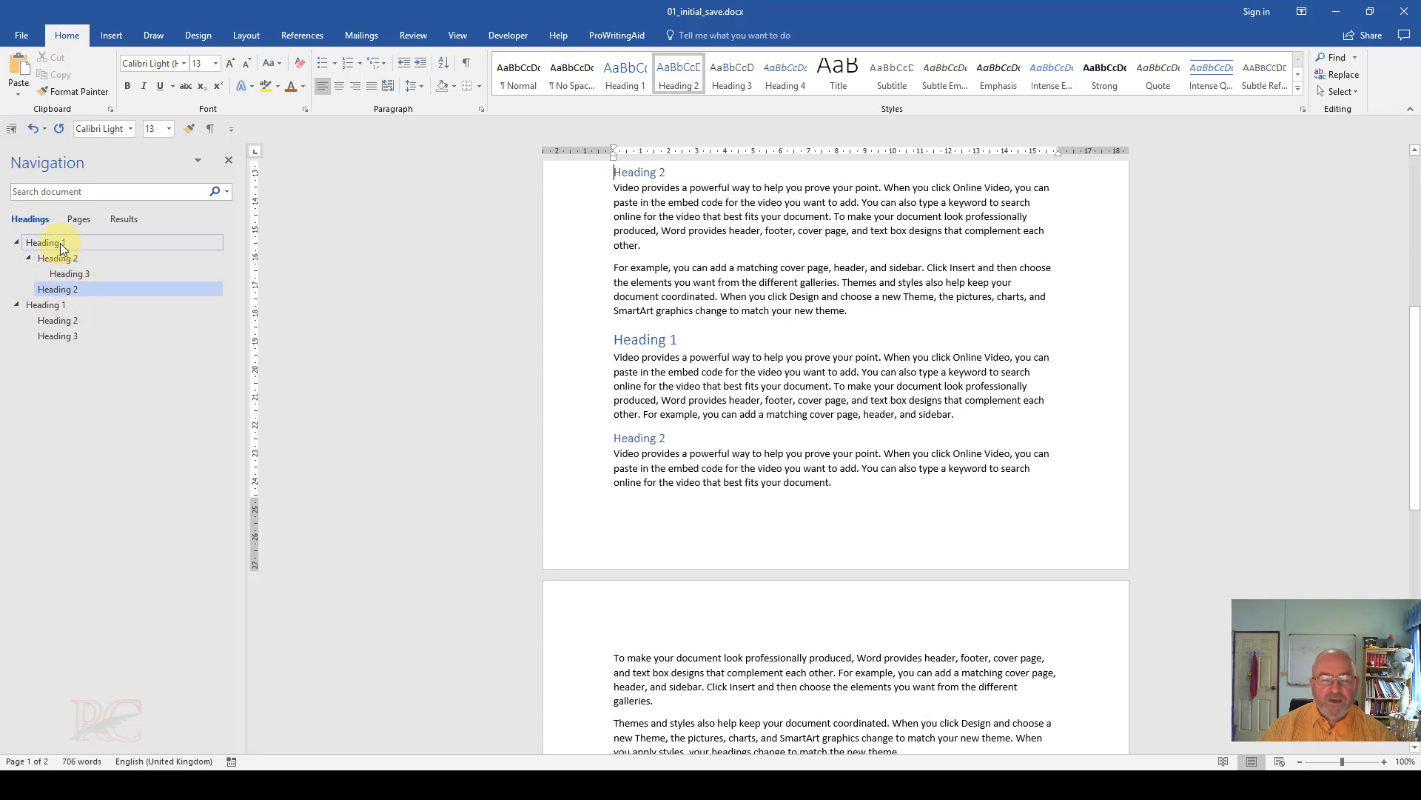
{"action": "left_click", "coordinate": [60, 243]}
{"action": "left_click", "coordinate": [61, 304]}
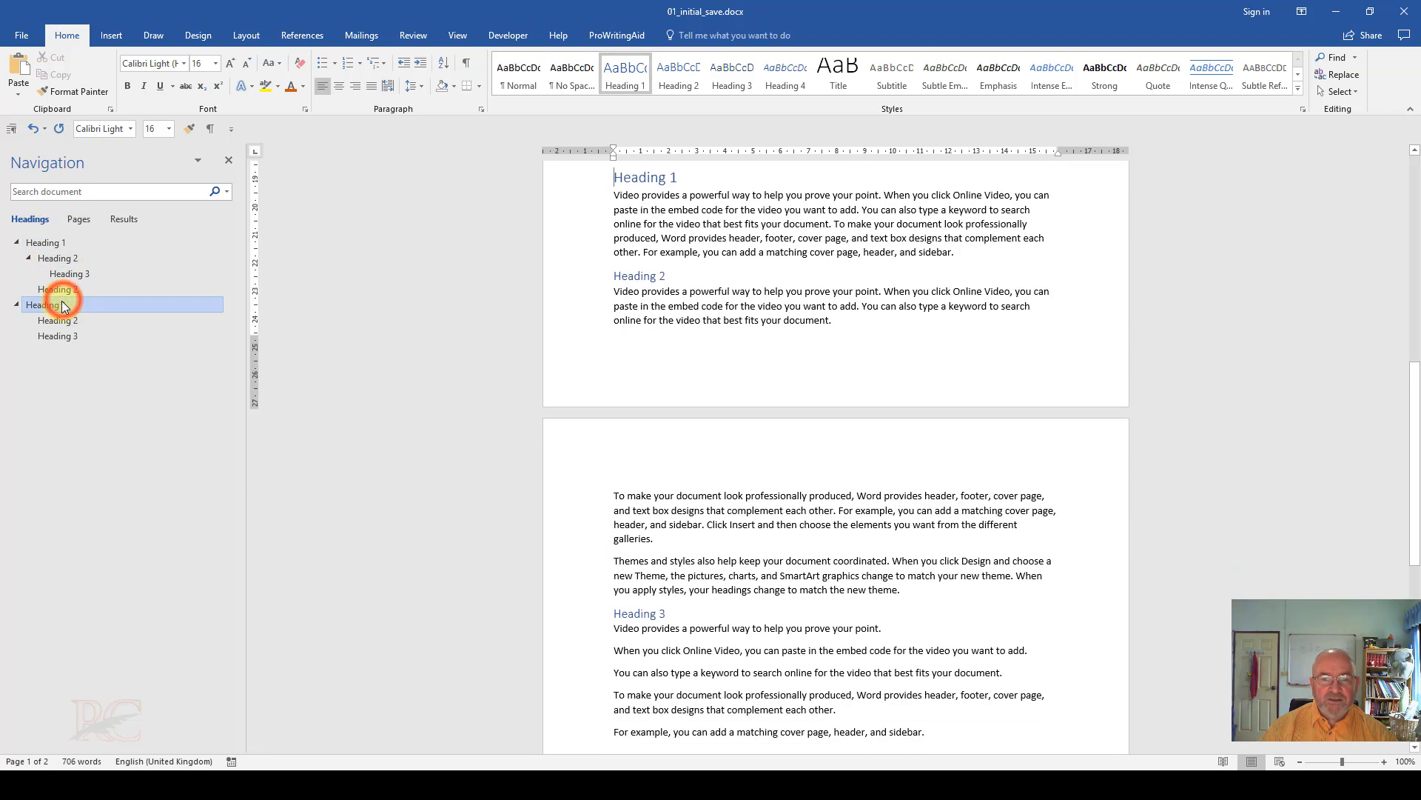
{"action": "left_click", "coordinate": [69, 321]}
{"action": "left_click", "coordinate": [70, 336]}
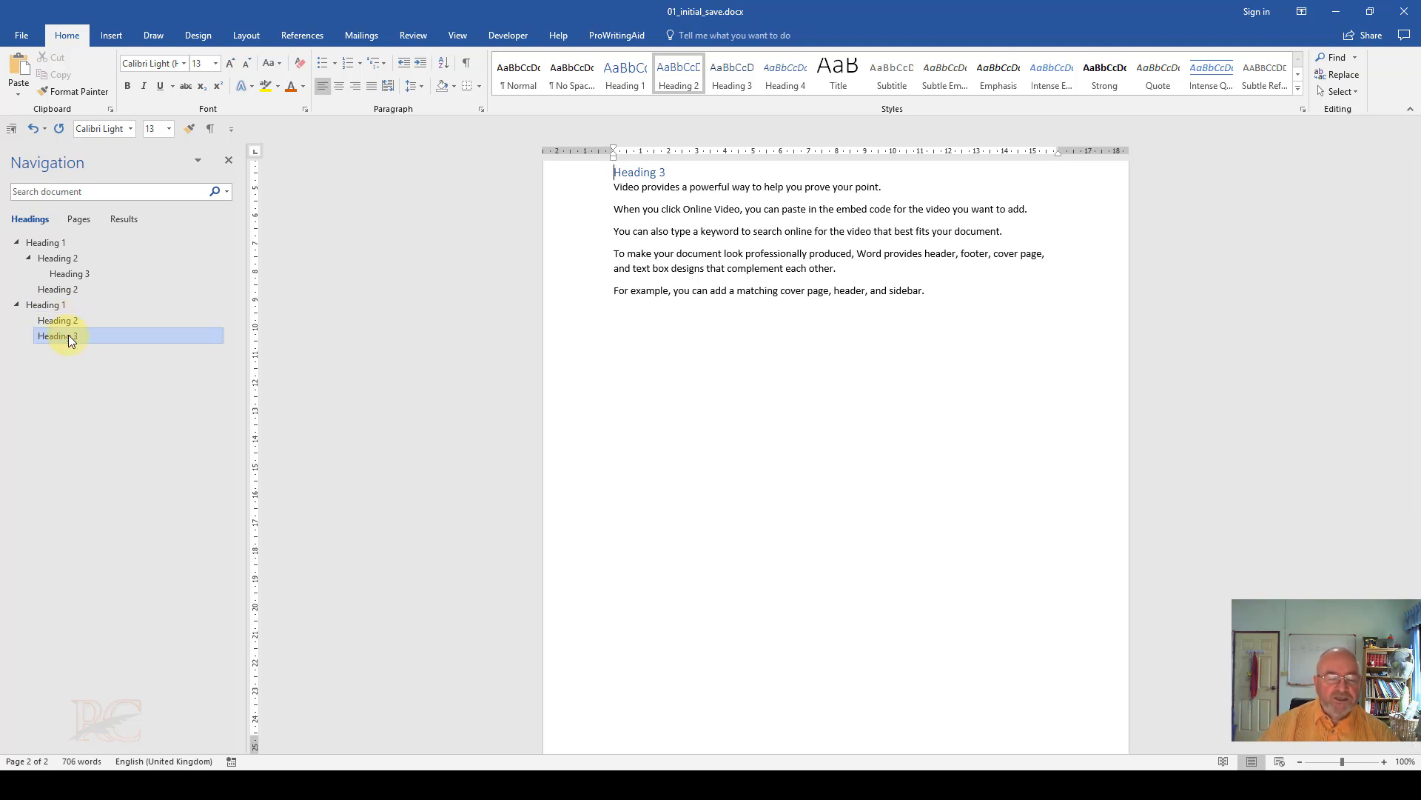
{"action": "left_click", "coordinate": [640, 172]}
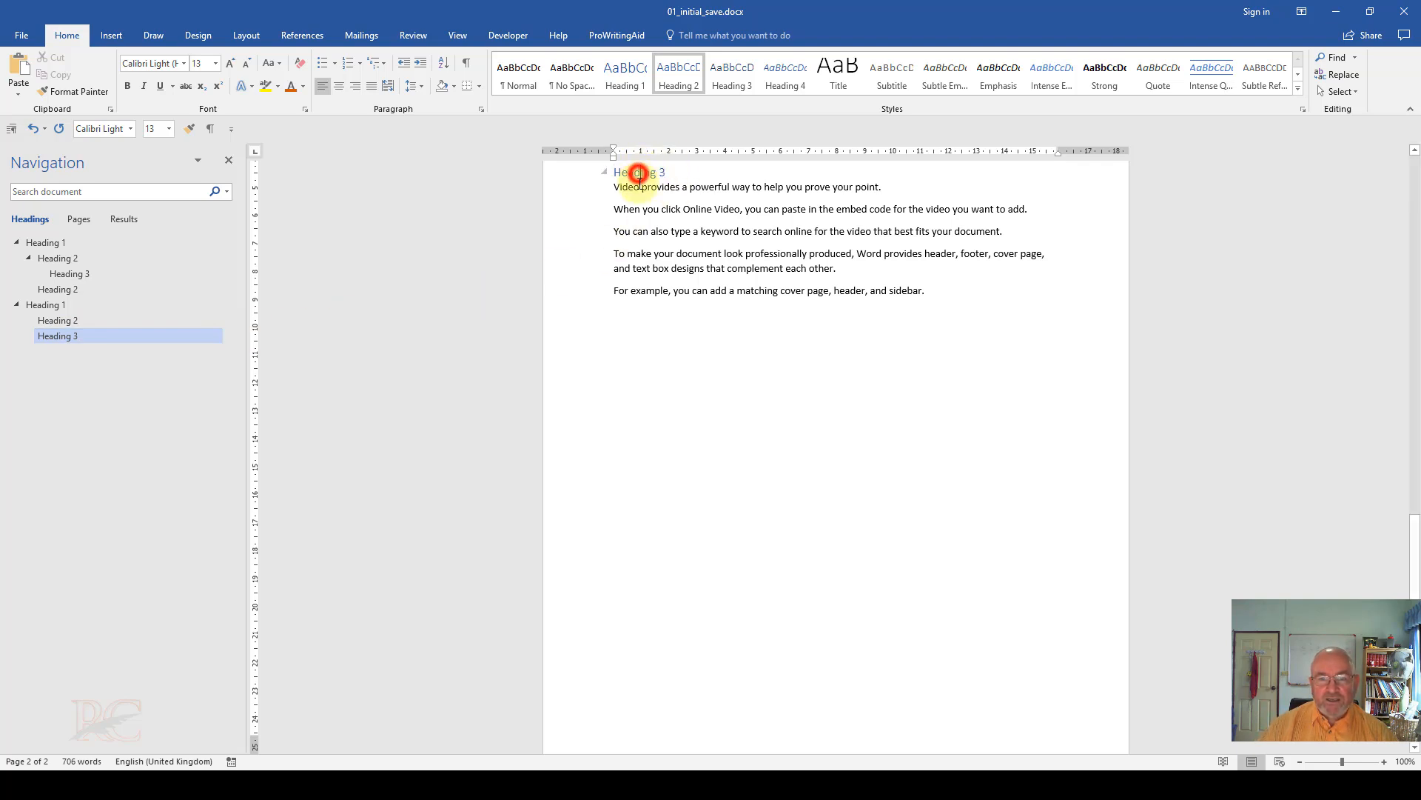
{"action": "scroll", "coordinate": [698, 180], "scroll_direction": "up", "scroll_amount": 2}
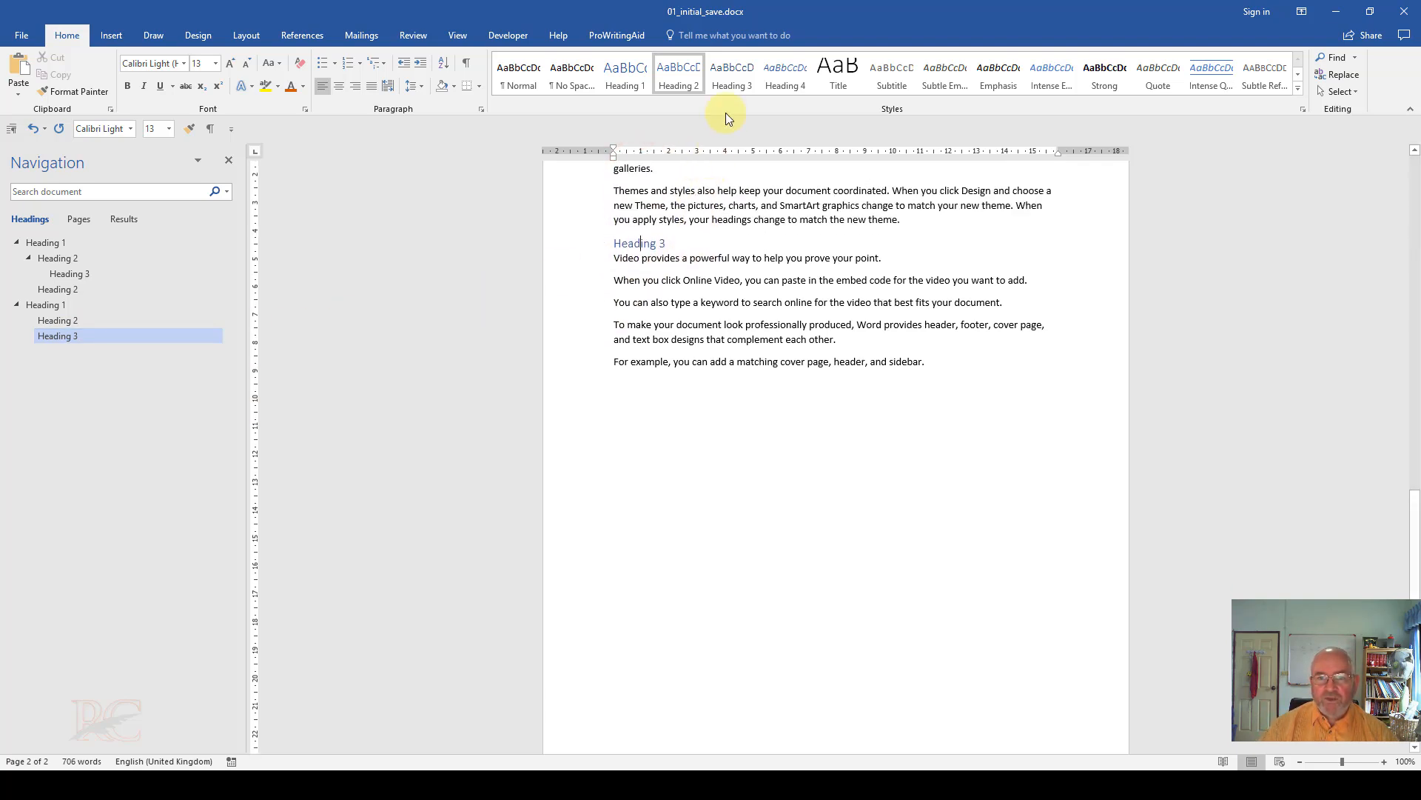
Promote the last "Heading 3" entry to level 1 in the outline and demote it back to level 2.
{"action": "right_click", "coordinate": [46, 339]}
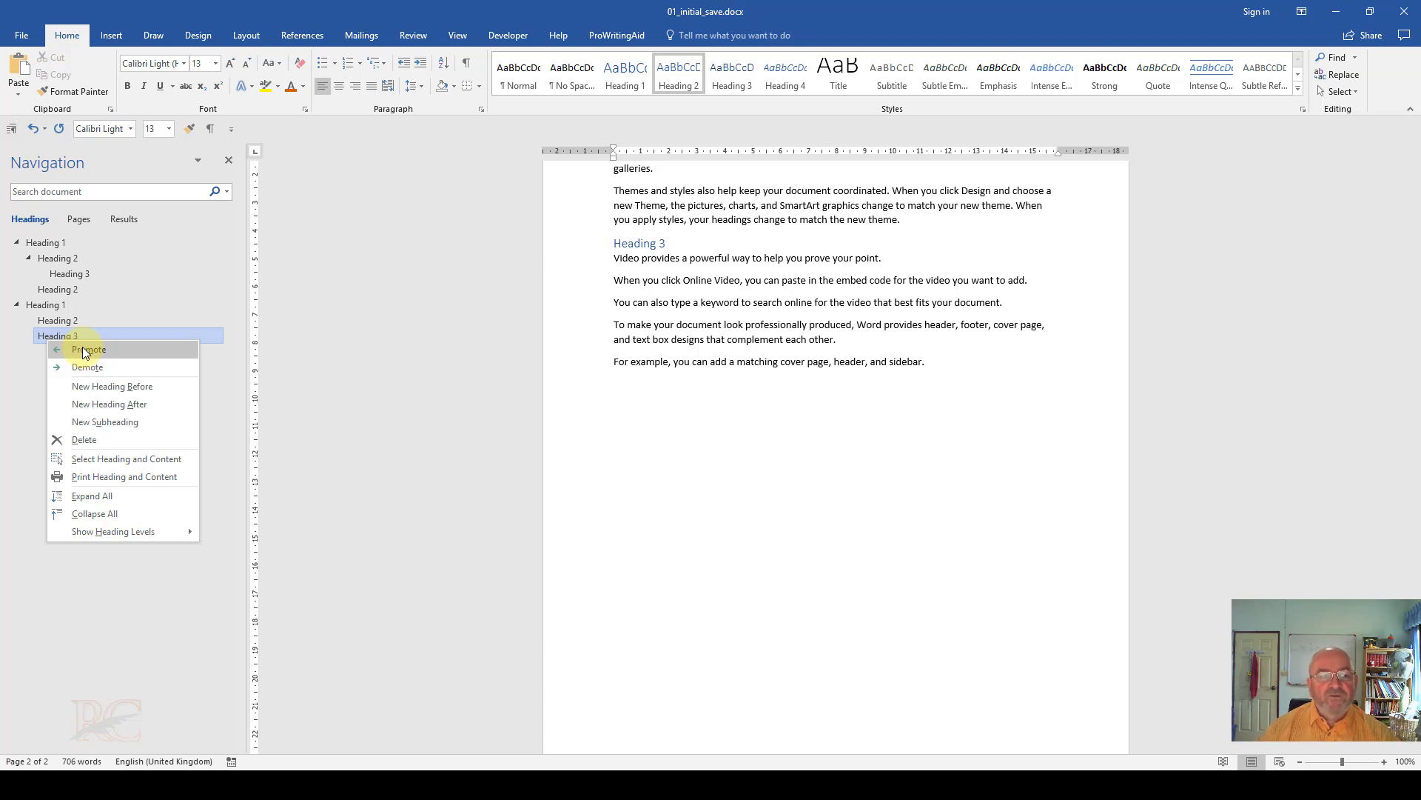
{"action": "left_click", "coordinate": [83, 348]}
{"action": "left_click", "coordinate": [82, 347]}
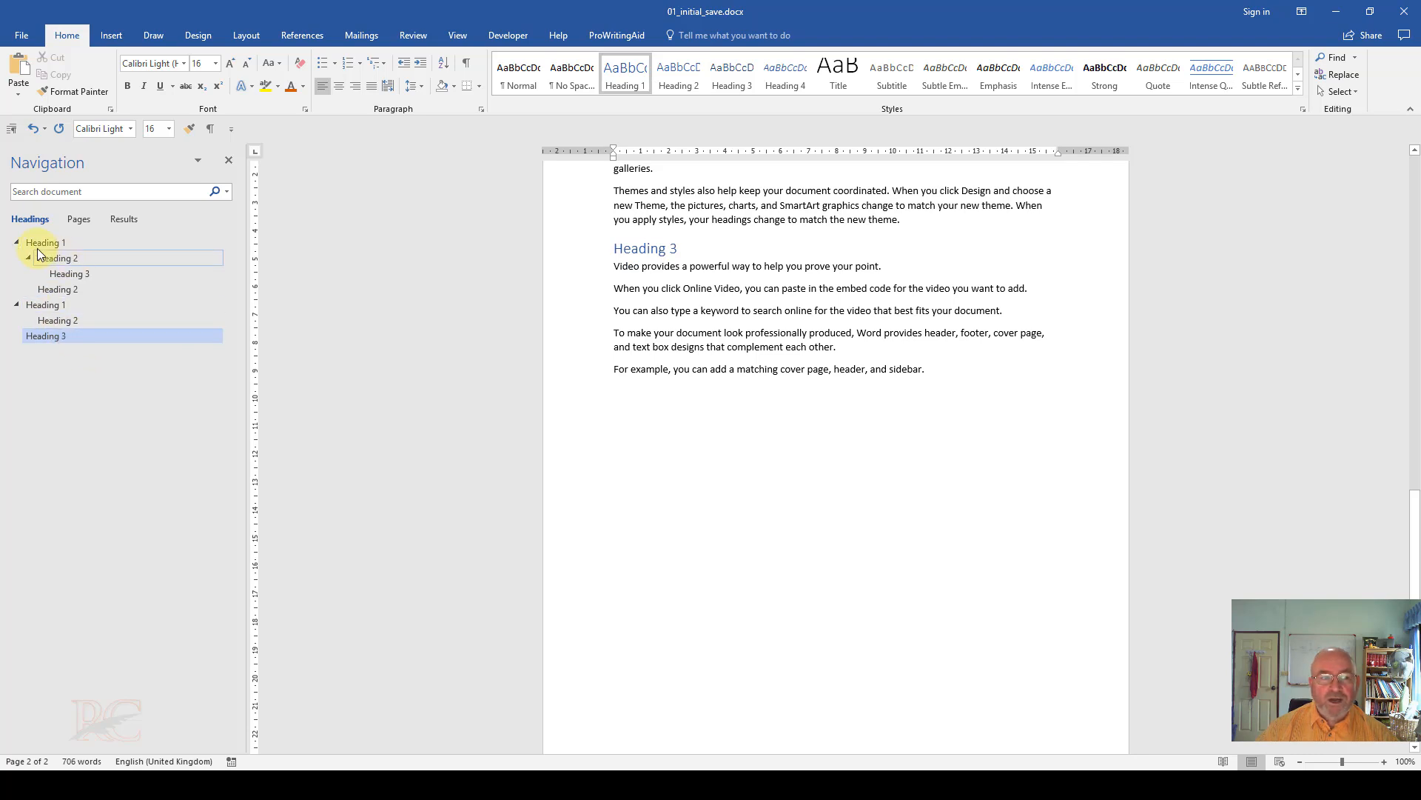
{"action": "left_click", "coordinate": [15, 242]}
{"action": "left_click", "coordinate": [15, 257]}
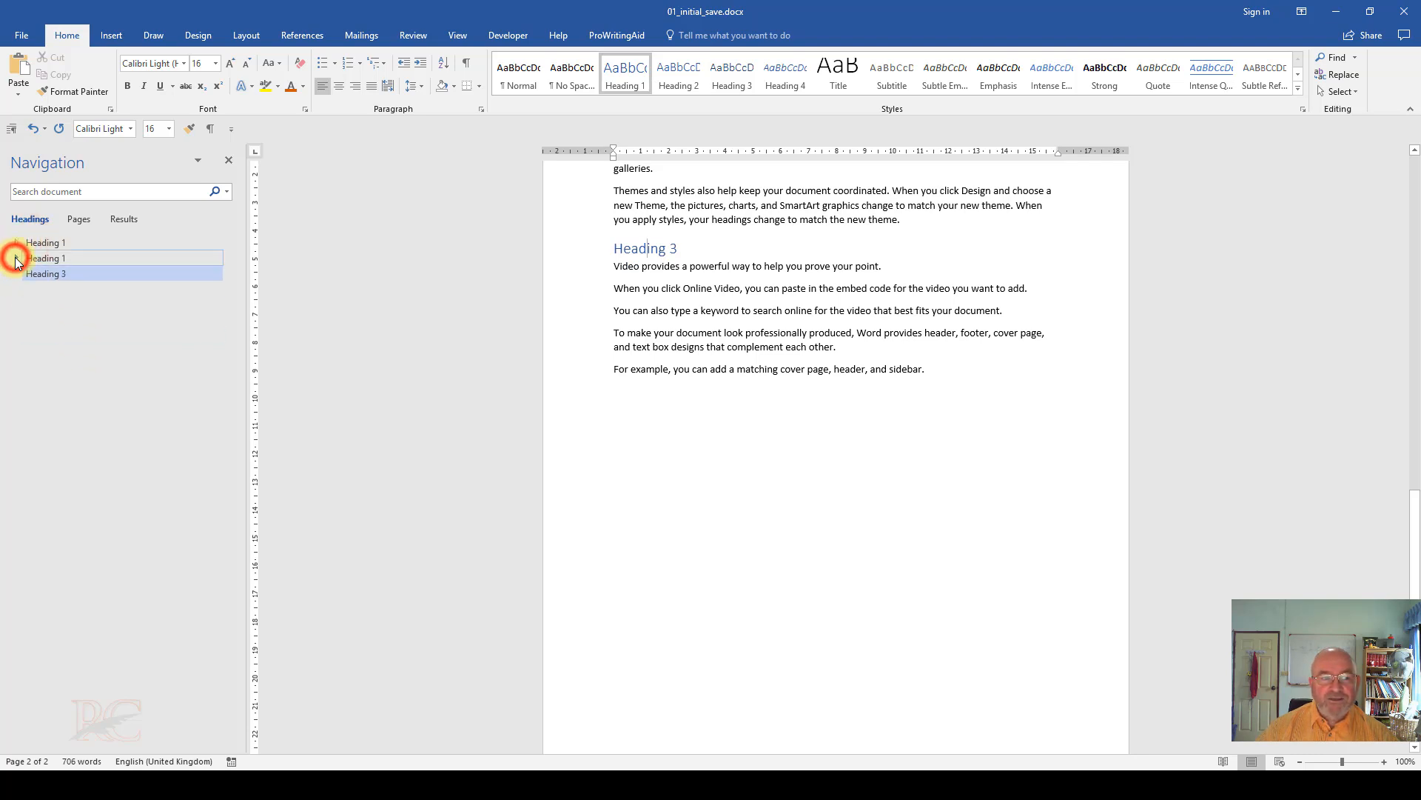
{"action": "right_click", "coordinate": [54, 276]}
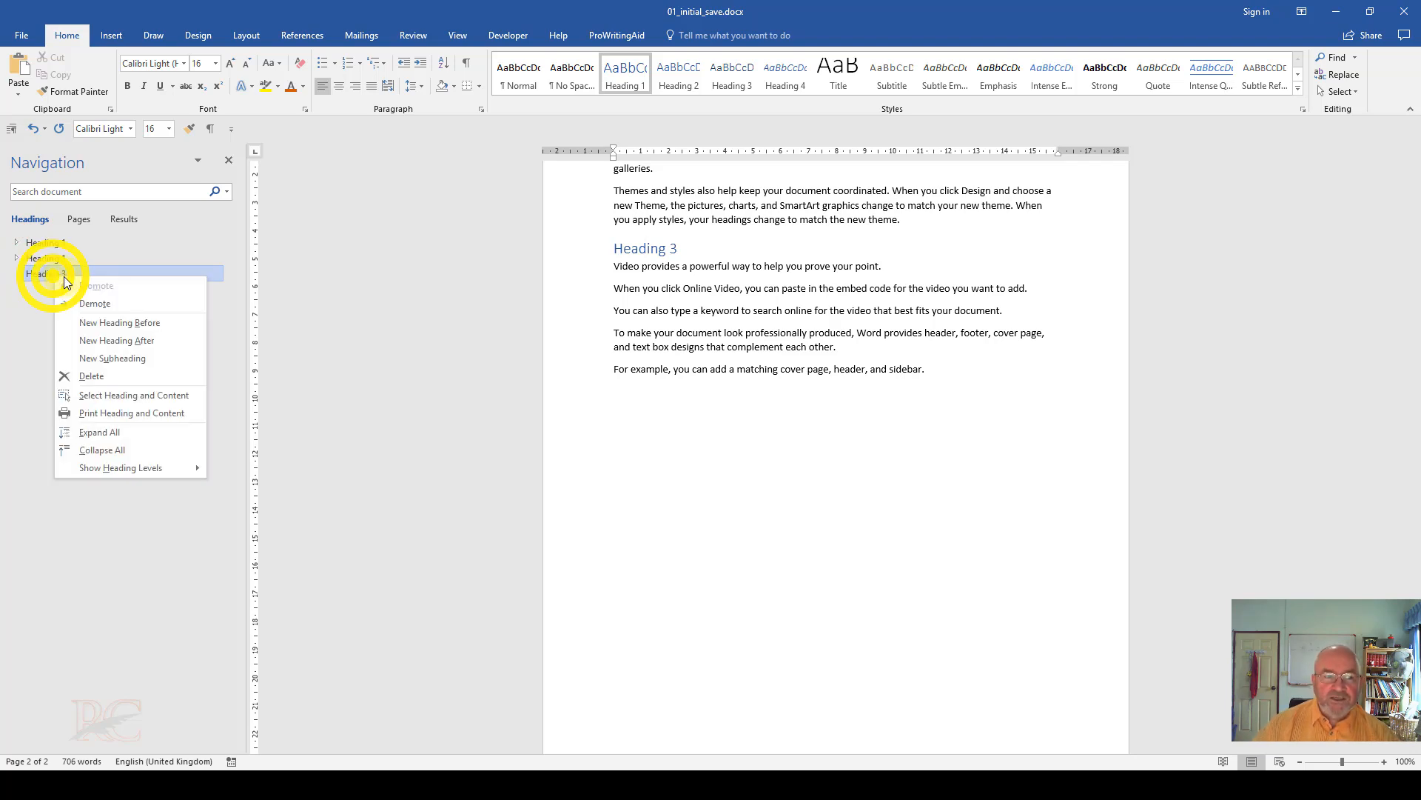
{"action": "left_click", "coordinate": [86, 303]}
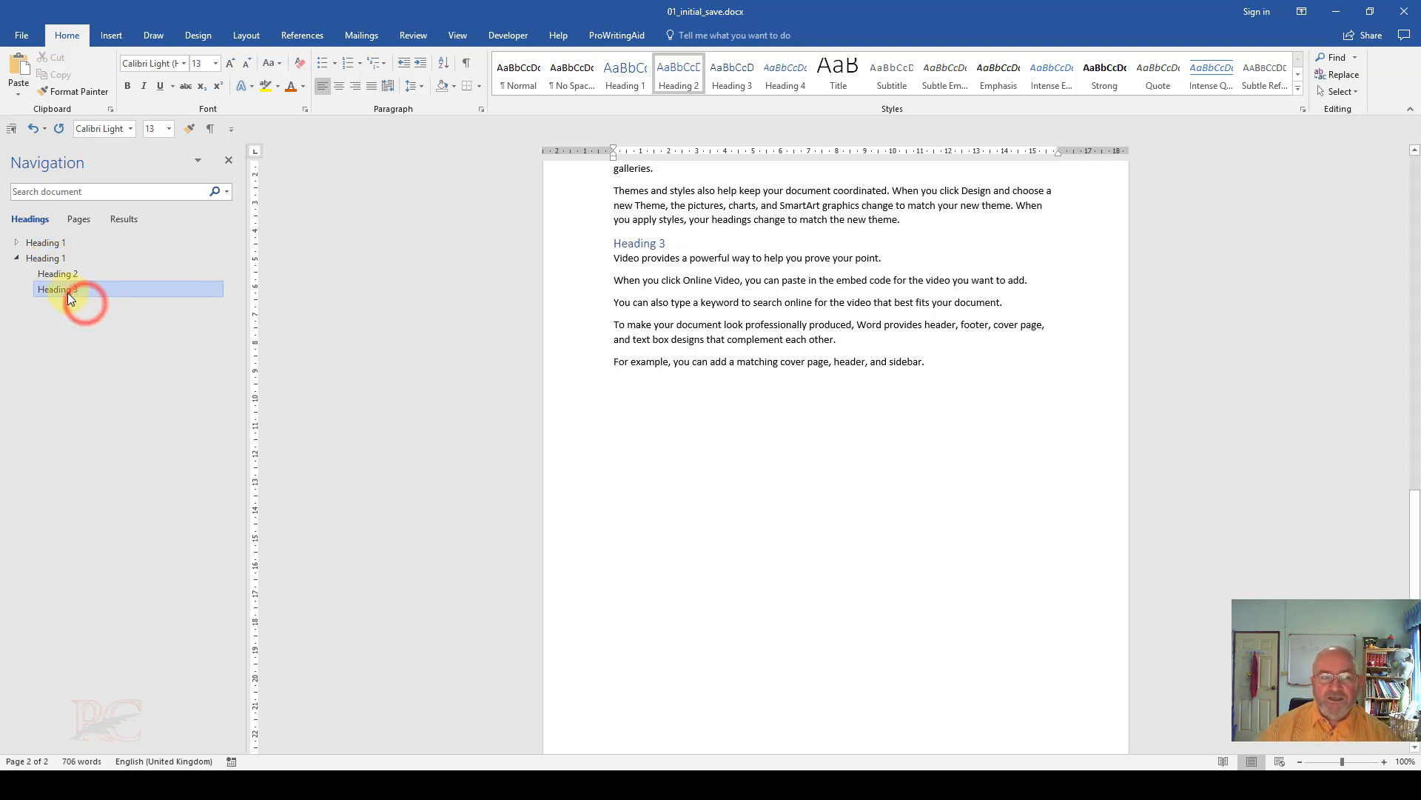
Demote the last "Heading 3" entry to level 3 and collapse the second Heading 1 branch.
{"action": "right_click", "coordinate": [67, 290]}
{"action": "left_click", "coordinate": [97, 313]}
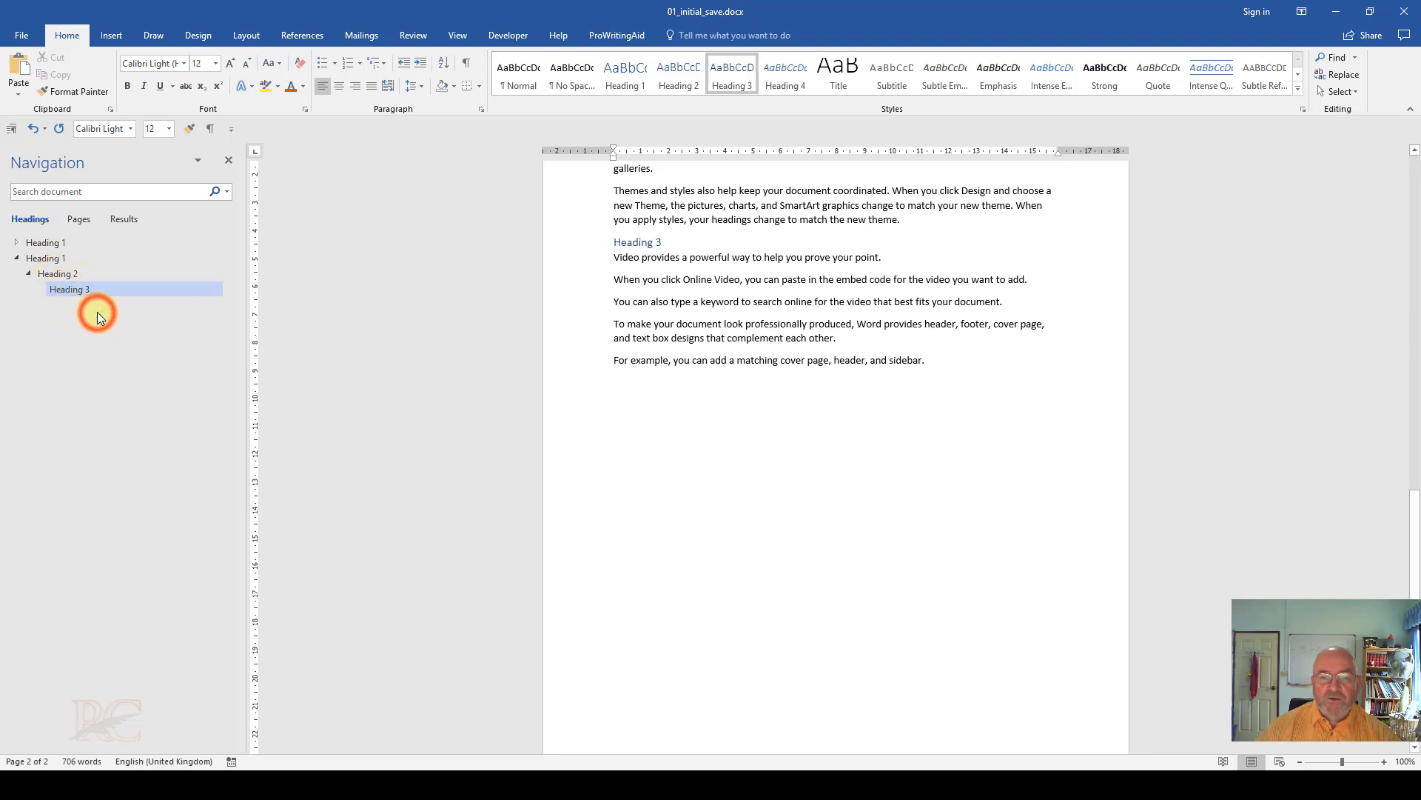
{"action": "left_click", "coordinate": [16, 258]}
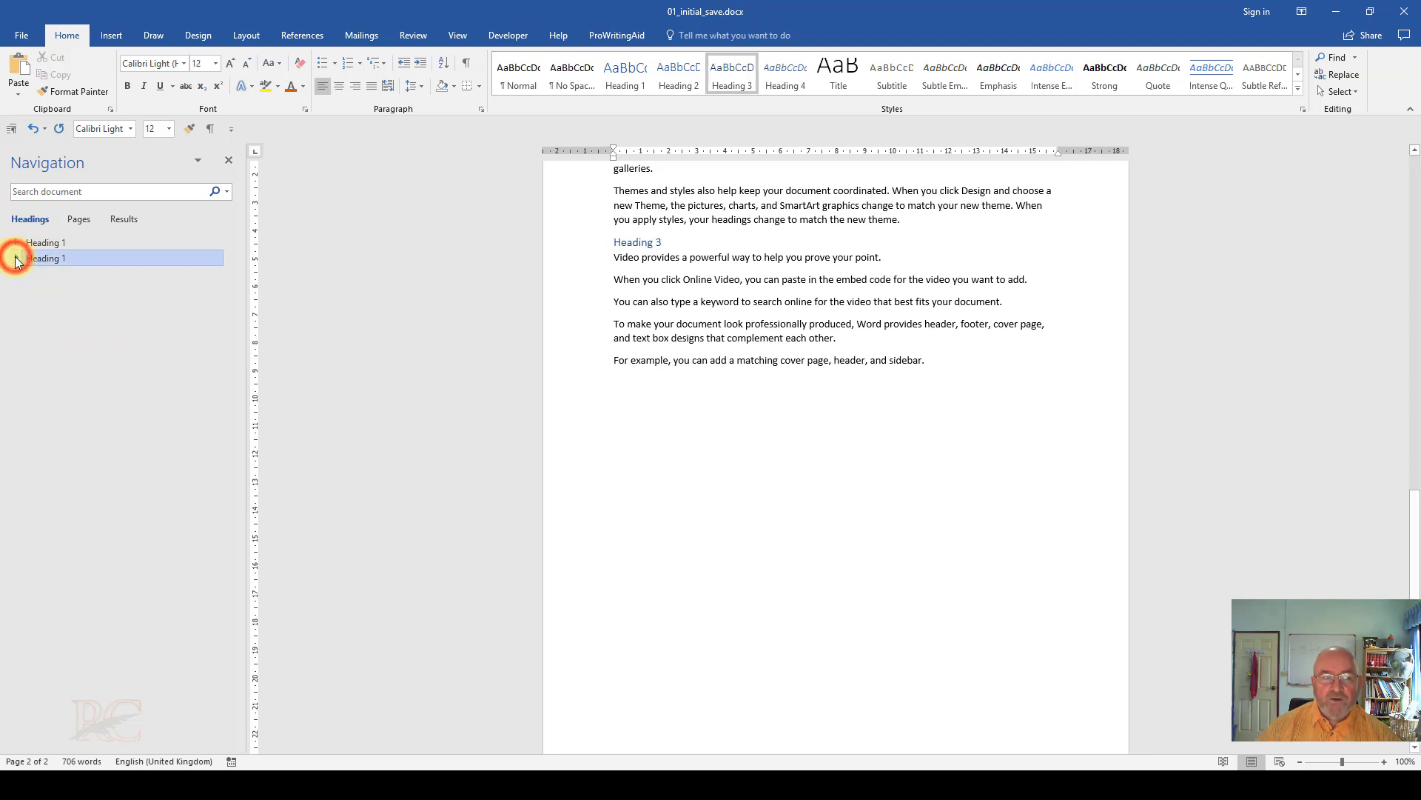
Expand all headings in the outline and jump through them down to the last Heading 3.
{"action": "right_click", "coordinate": [35, 245]}
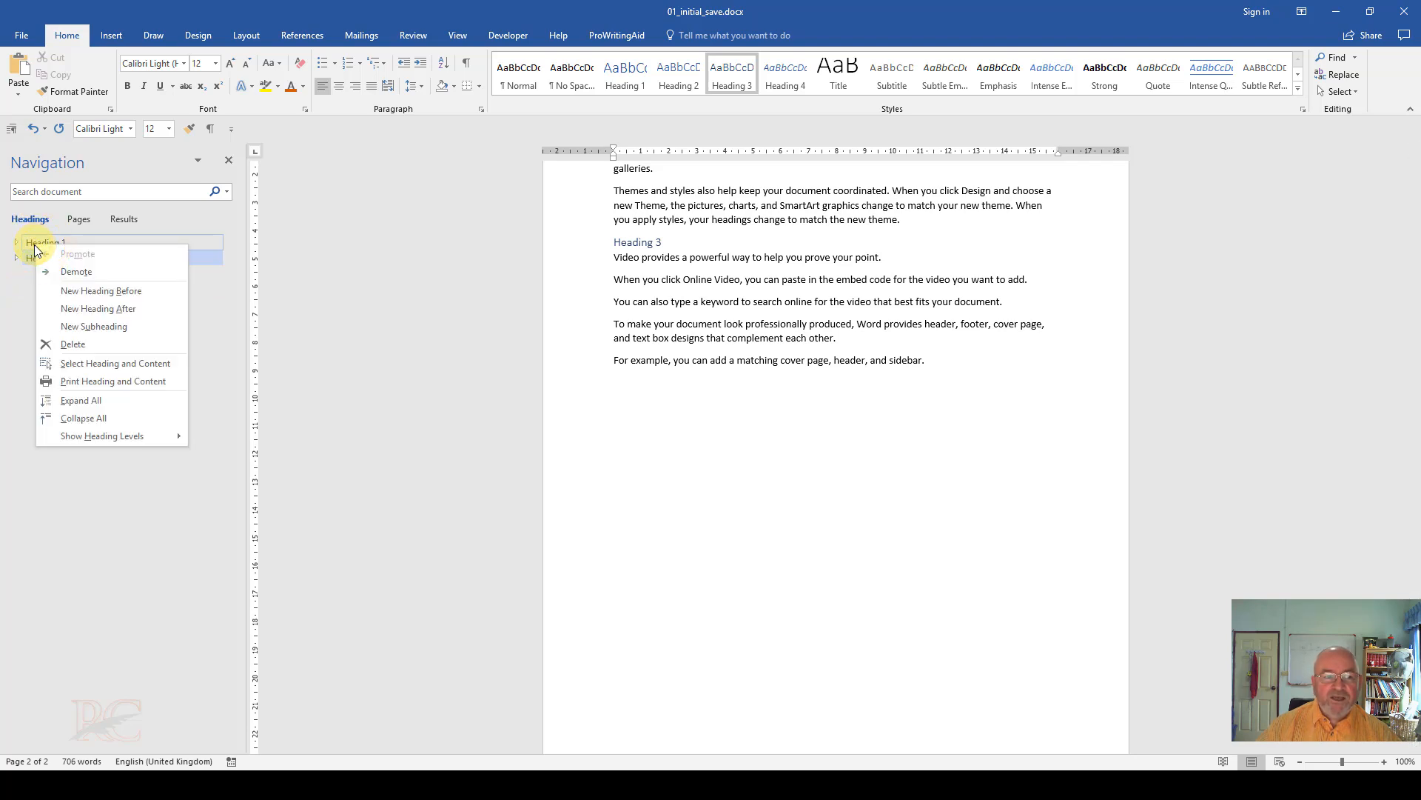
{"action": "left_click", "coordinate": [100, 403]}
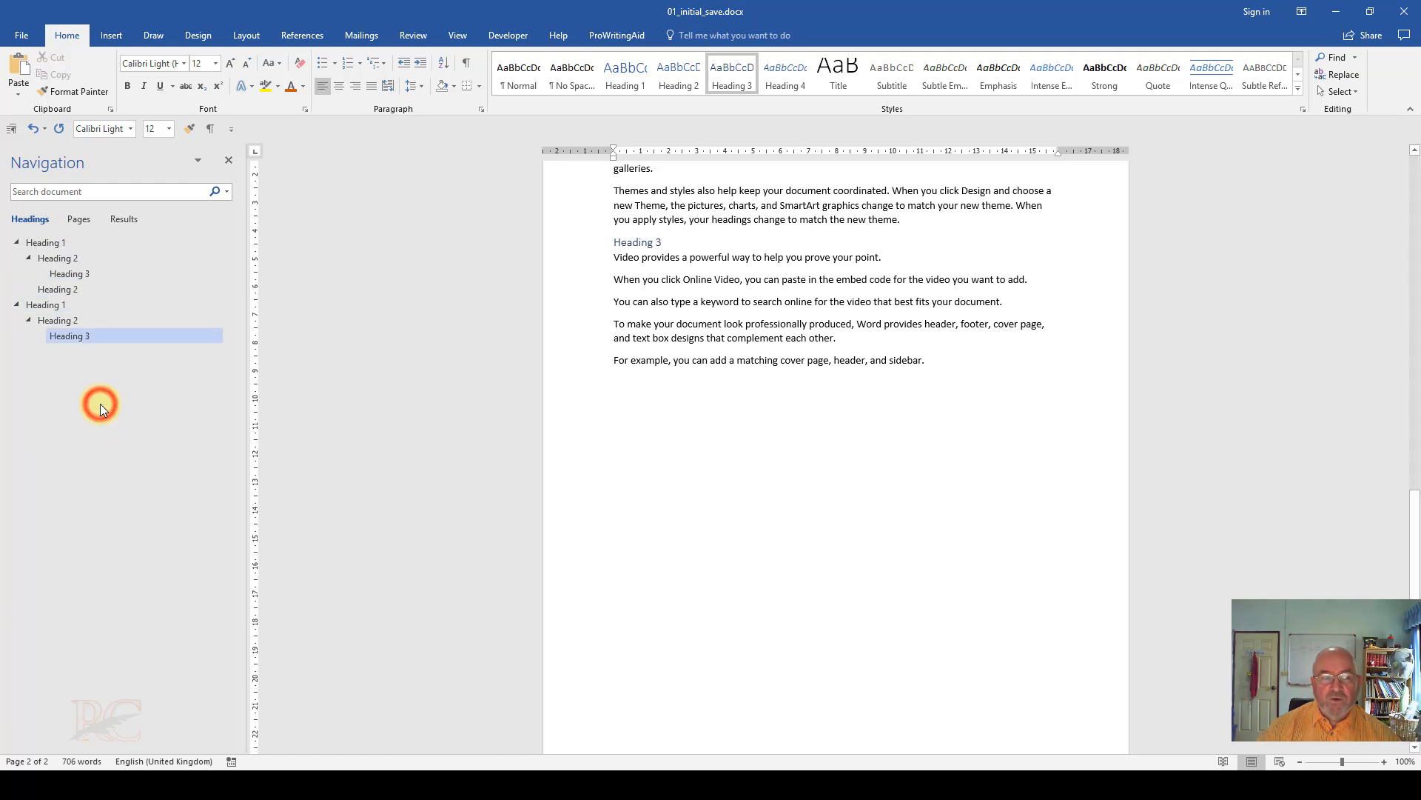
{"action": "left_click", "coordinate": [61, 242]}
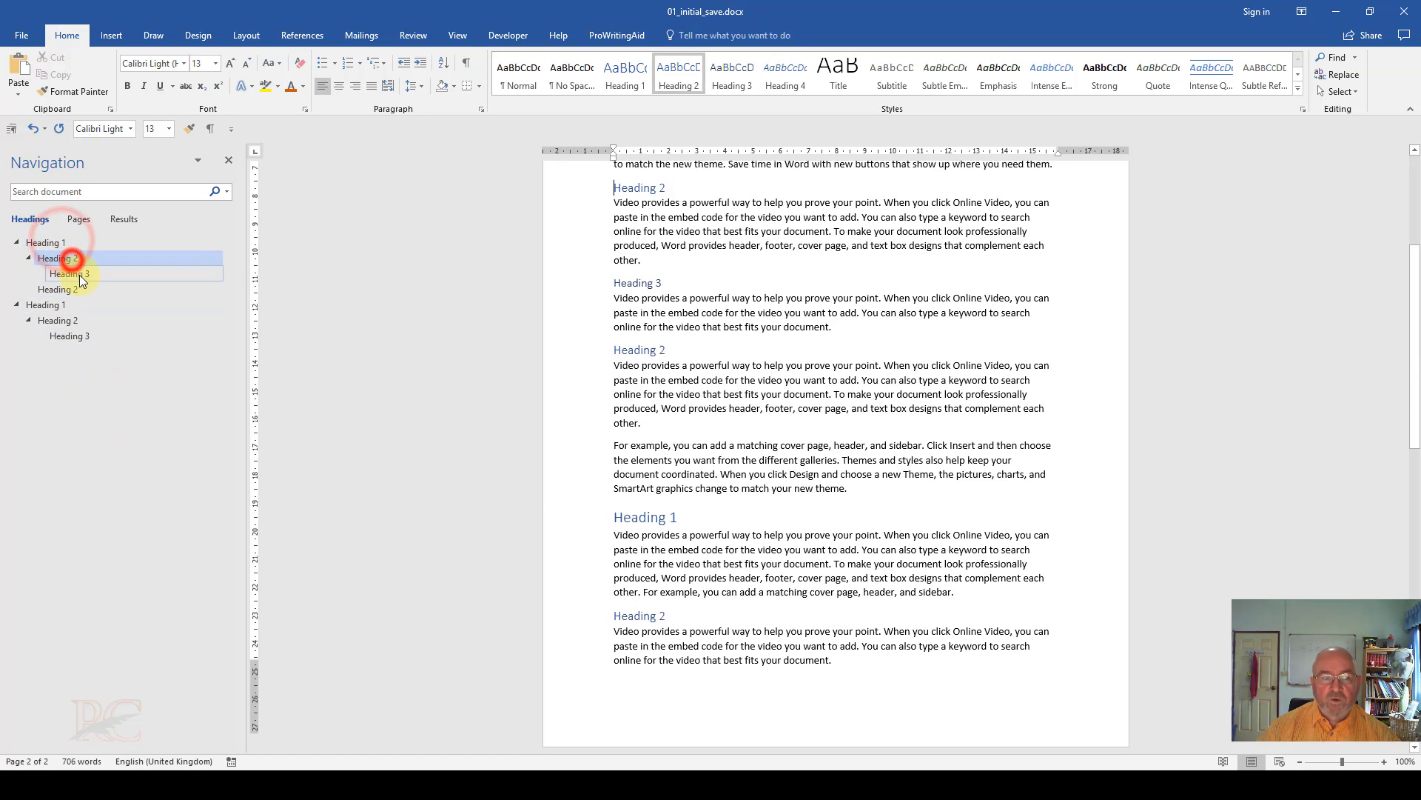
{"action": "left_click", "coordinate": [79, 278]}
{"action": "left_click", "coordinate": [69, 318]}
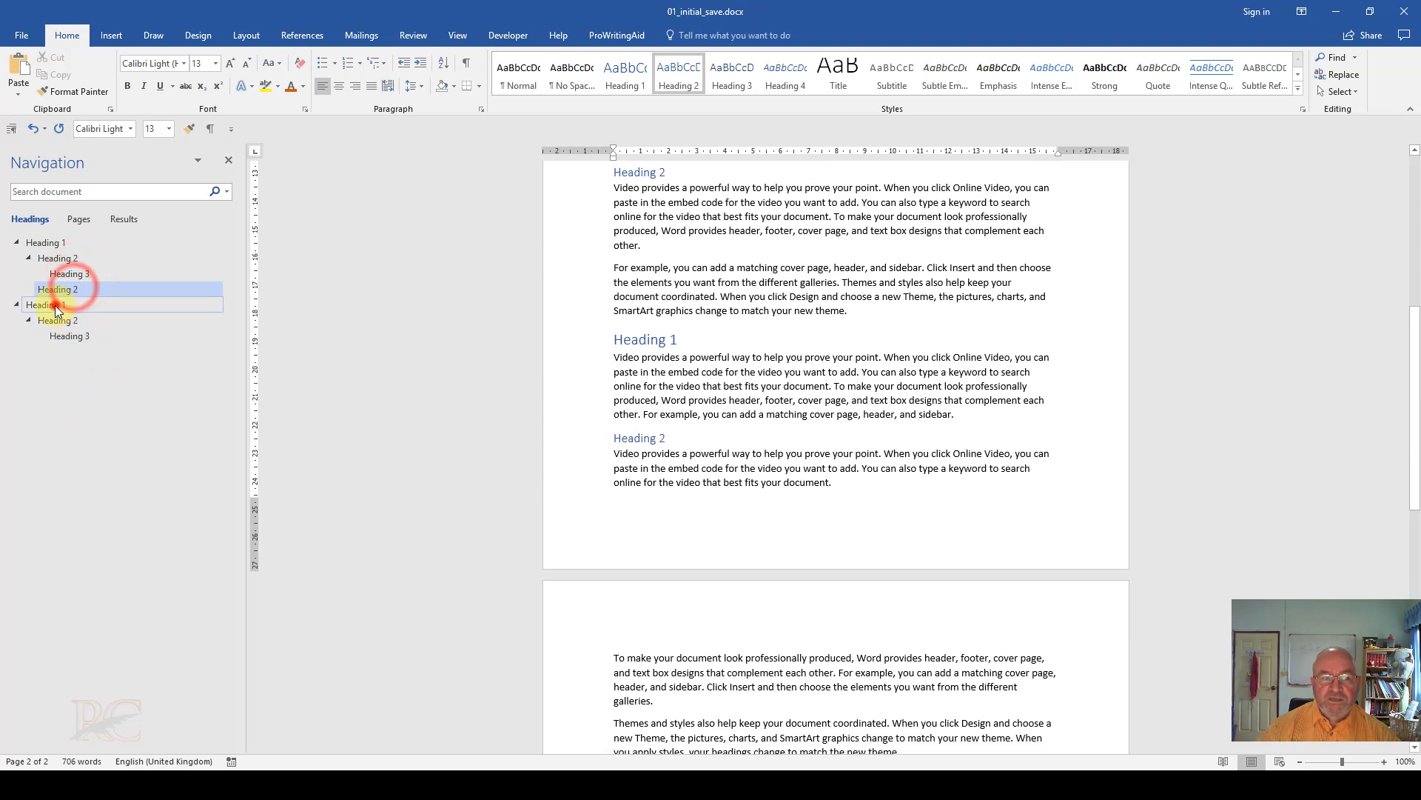
{"action": "left_click", "coordinate": [80, 337]}
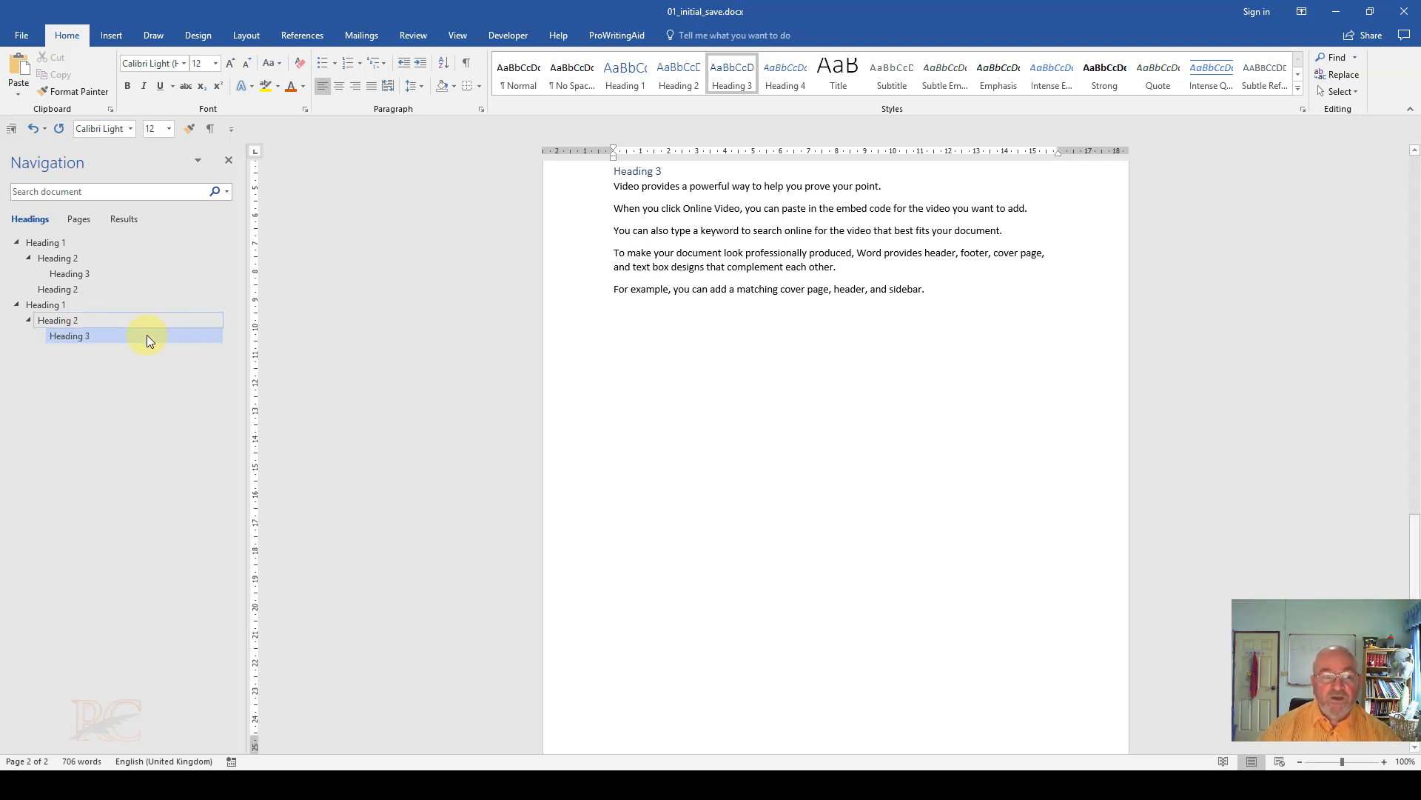
Move the last Heading 3 section above the Heading 2 entry under the second Heading 1 and check its new place in the text.
{"action": "left_click_drag", "start_coordinate": [72, 339], "coordinate": [79, 314]}
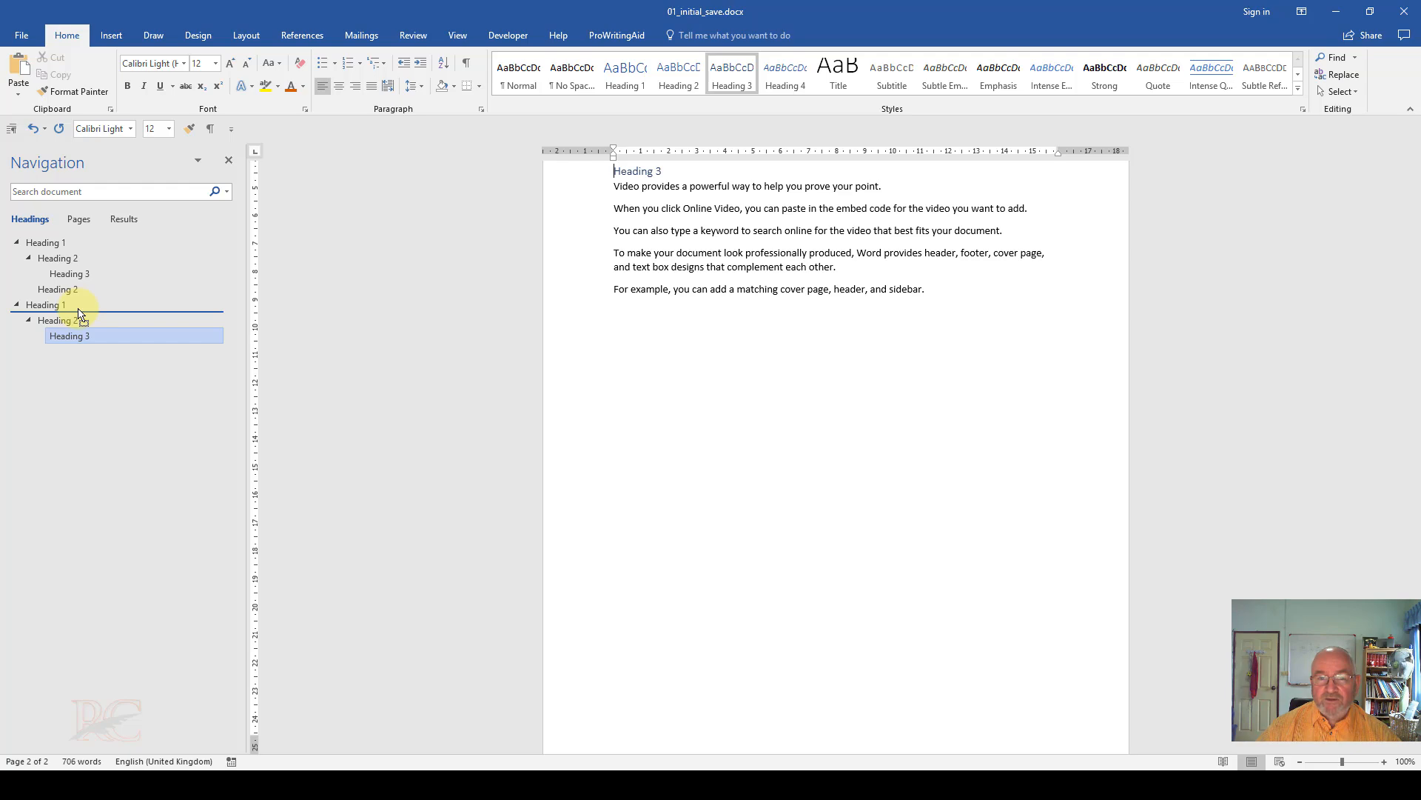
{"action": "left_click_drag", "start_coordinate": [79, 313], "coordinate": [77, 315]}
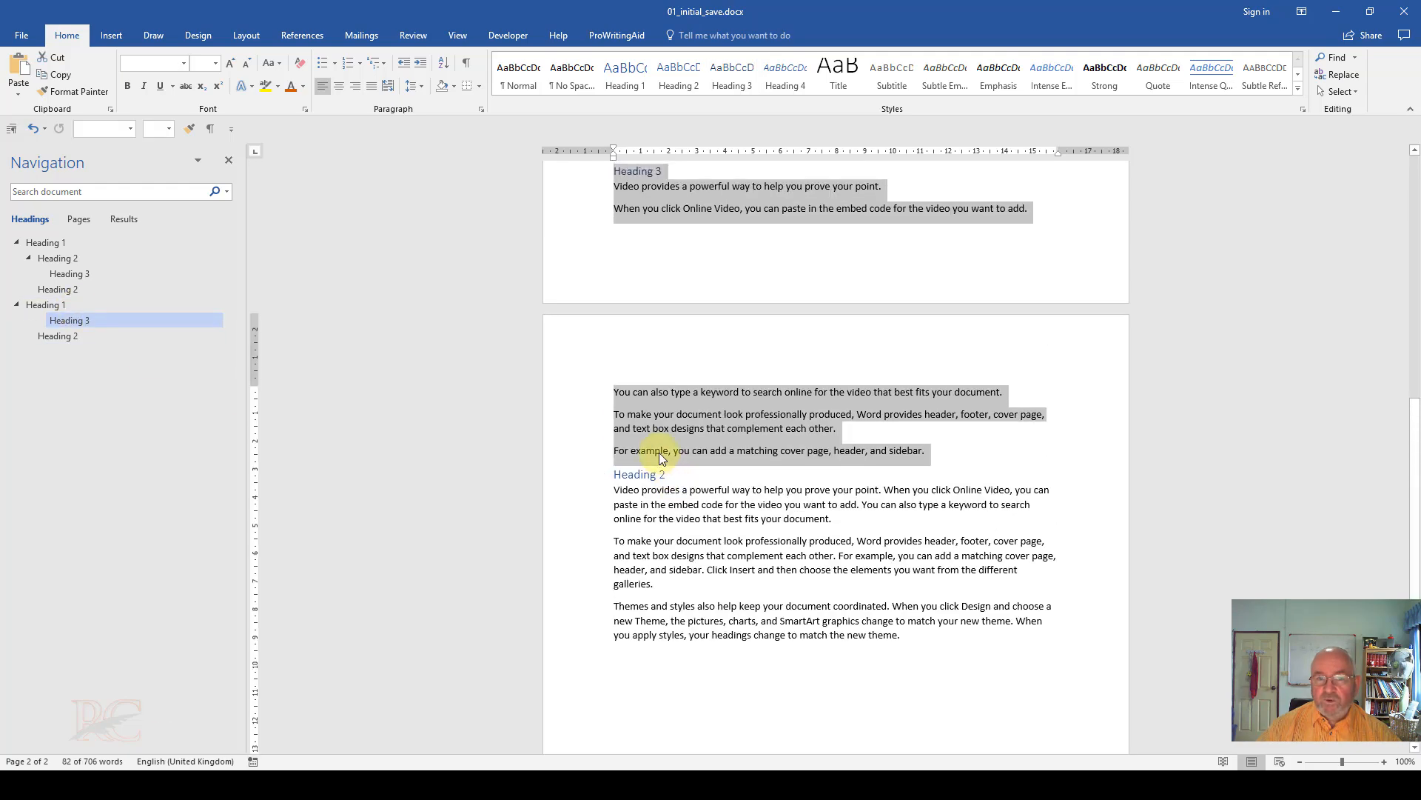
{"action": "scroll", "coordinate": [661, 455], "scroll_direction": "up", "scroll_amount": 3}
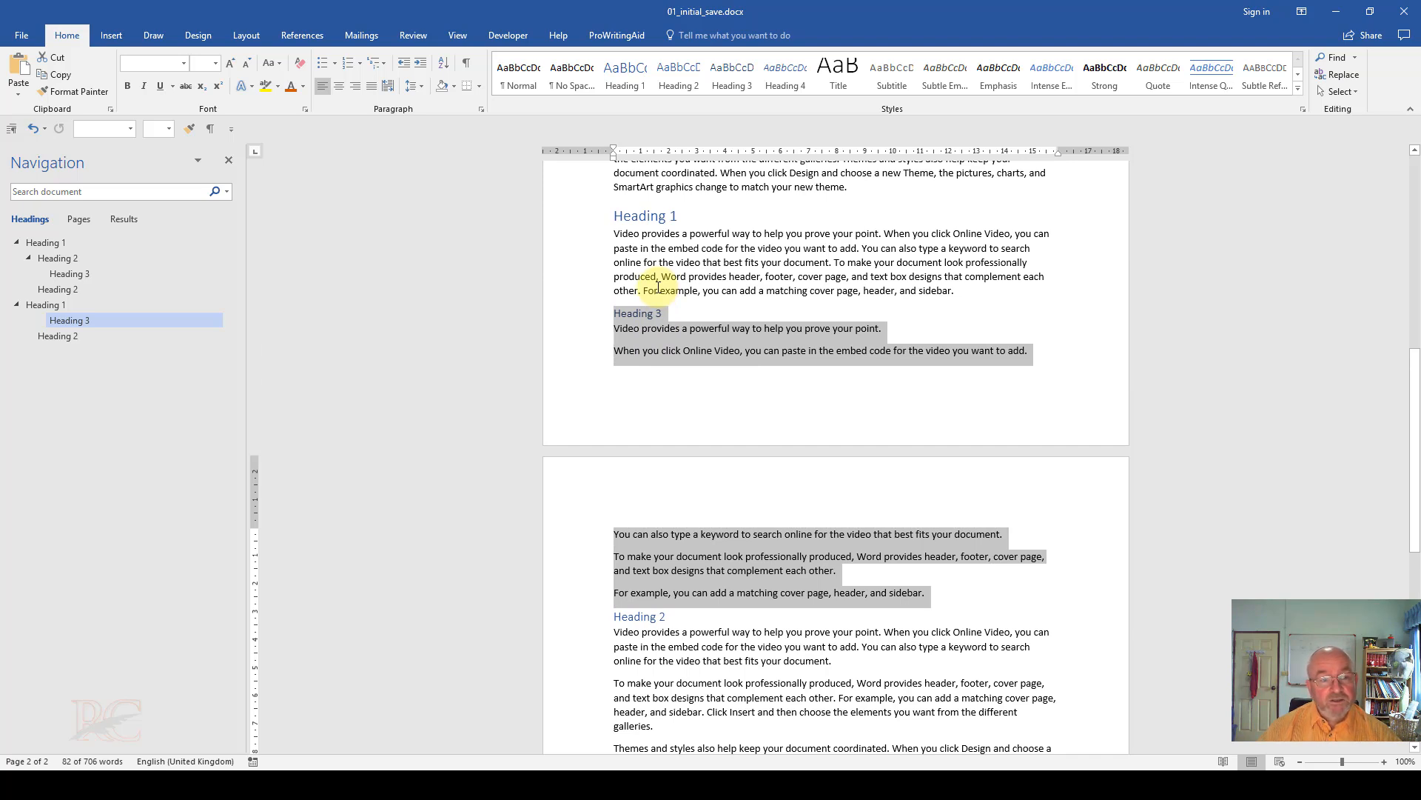
{"action": "left_click", "coordinate": [659, 313]}
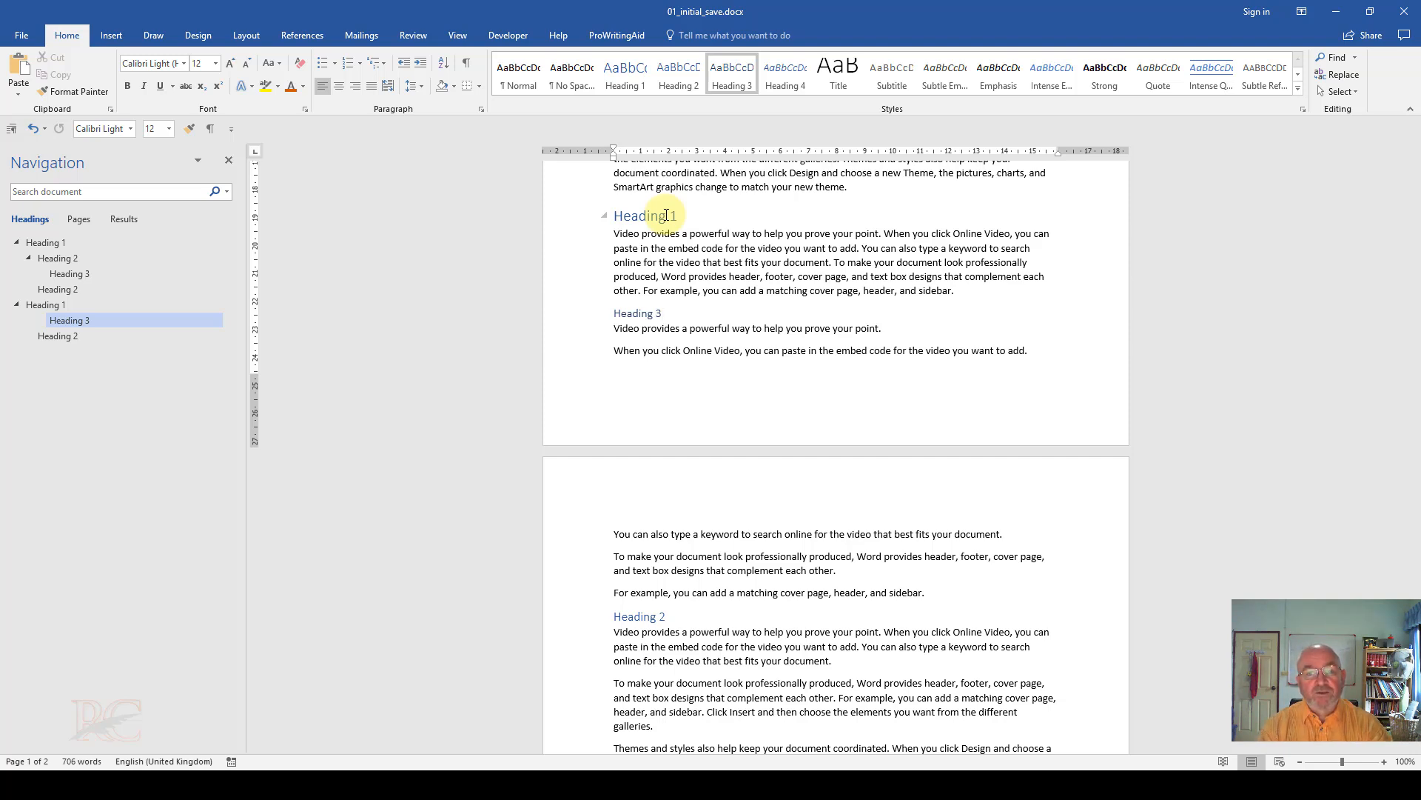
Apply the Heading 2 style to the moved heading under the second Heading 1 and change its text to "Heading 2".
{"action": "left_click", "coordinate": [633, 313]}
{"action": "left_click", "coordinate": [685, 89]}
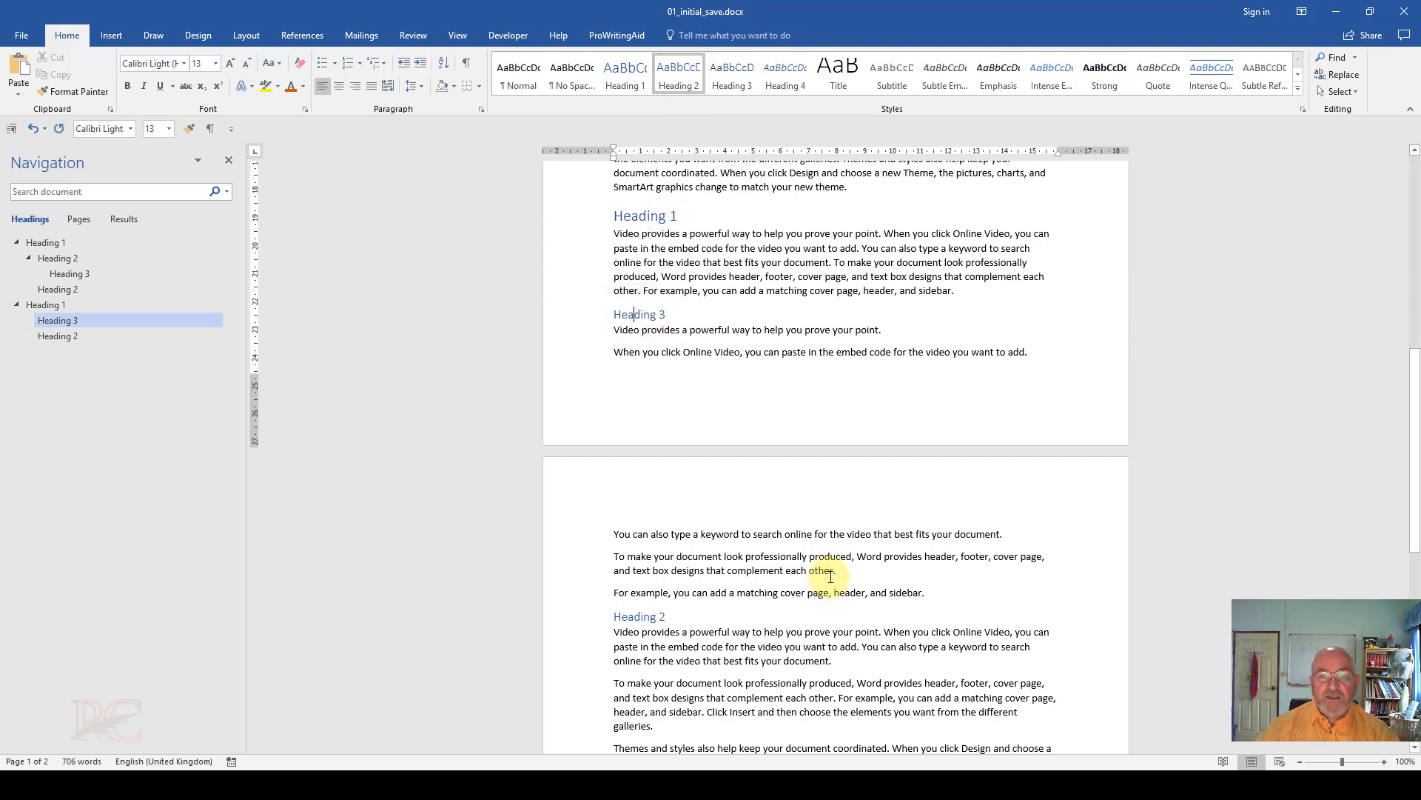
{"action": "double_click", "coordinate": [667, 313]}
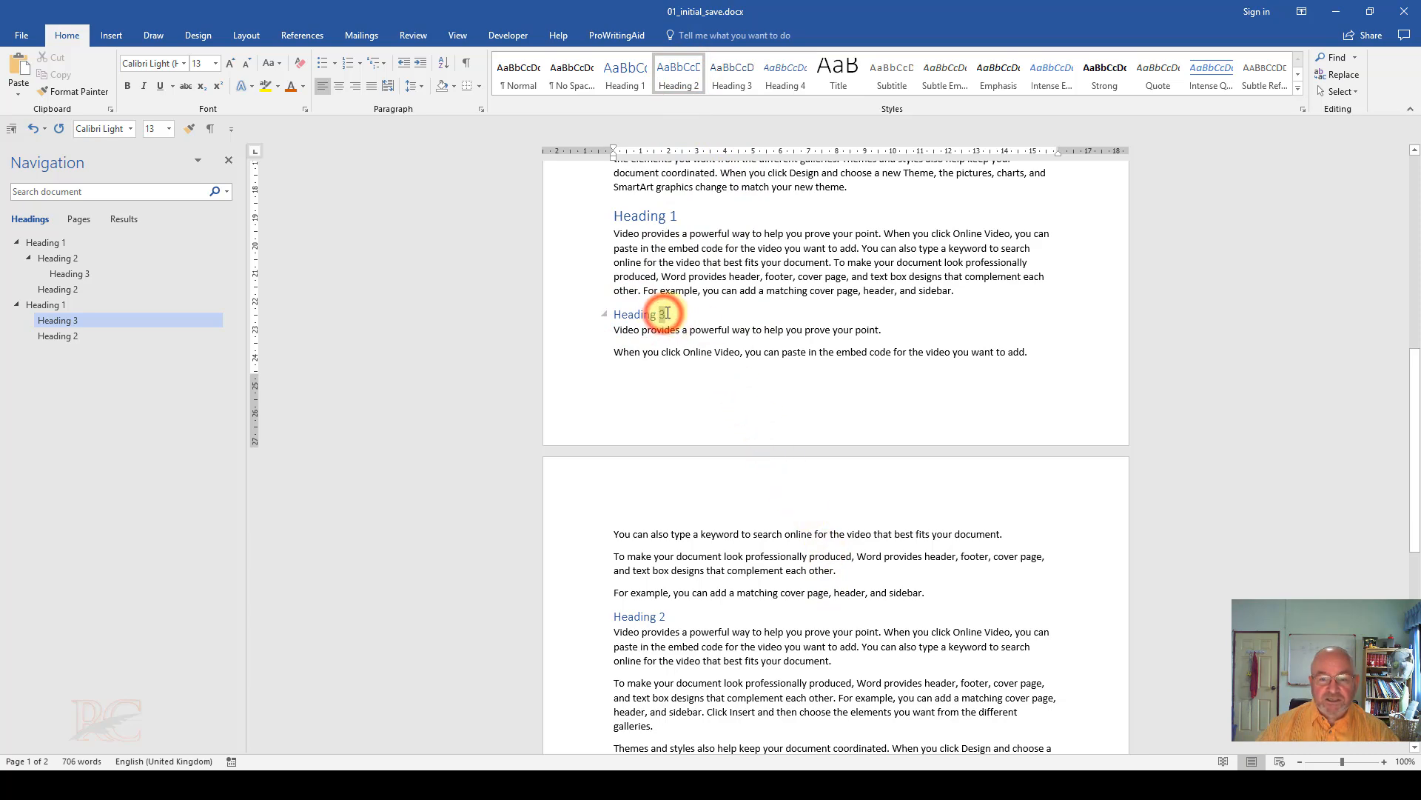
{"action": "type", "text": "2"}
Change the document's last heading text to "Heading 3" and apply the Heading 3 style to it.
{"action": "scroll", "coordinate": [666, 414], "scroll_direction": "down", "scroll_amount": 6}
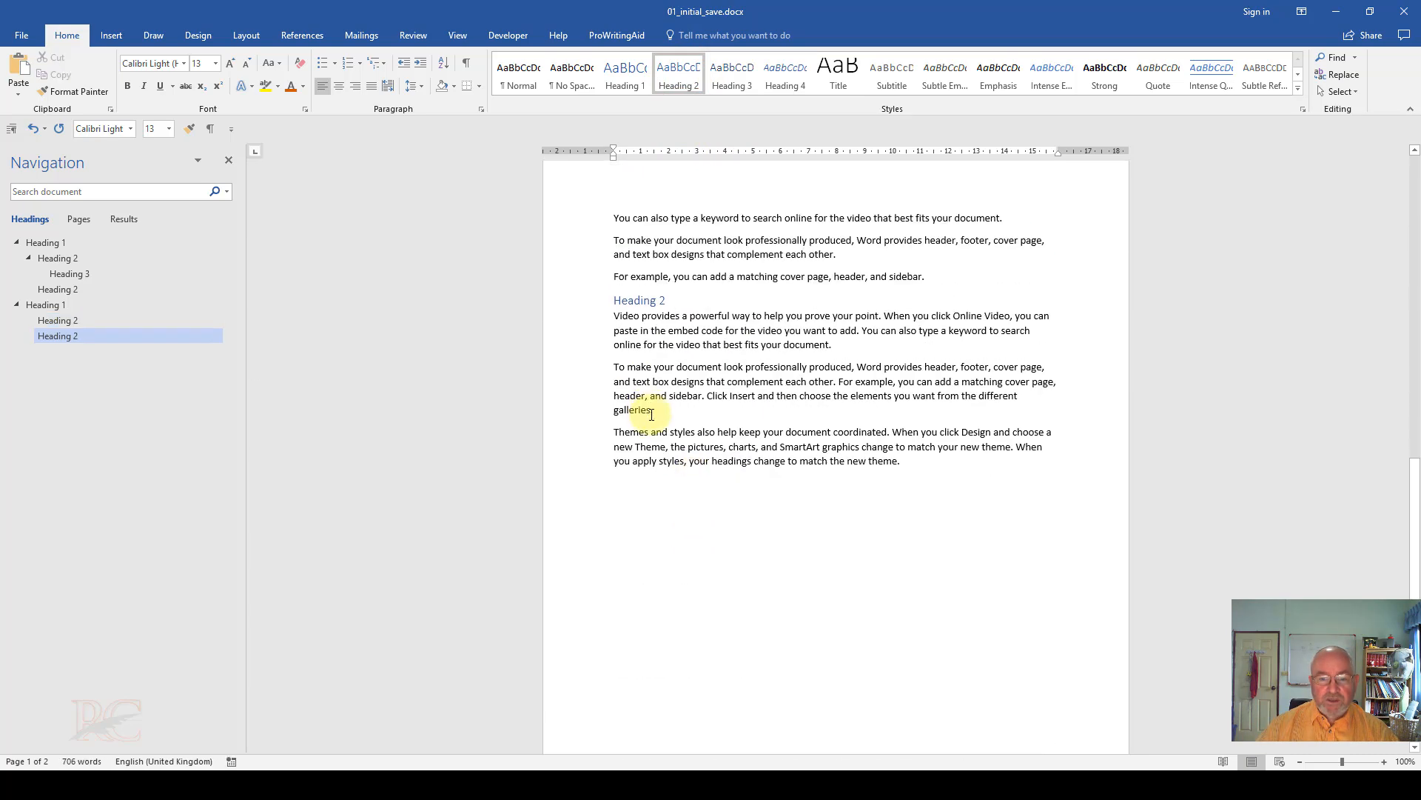
{"action": "left_click", "coordinate": [663, 296]}
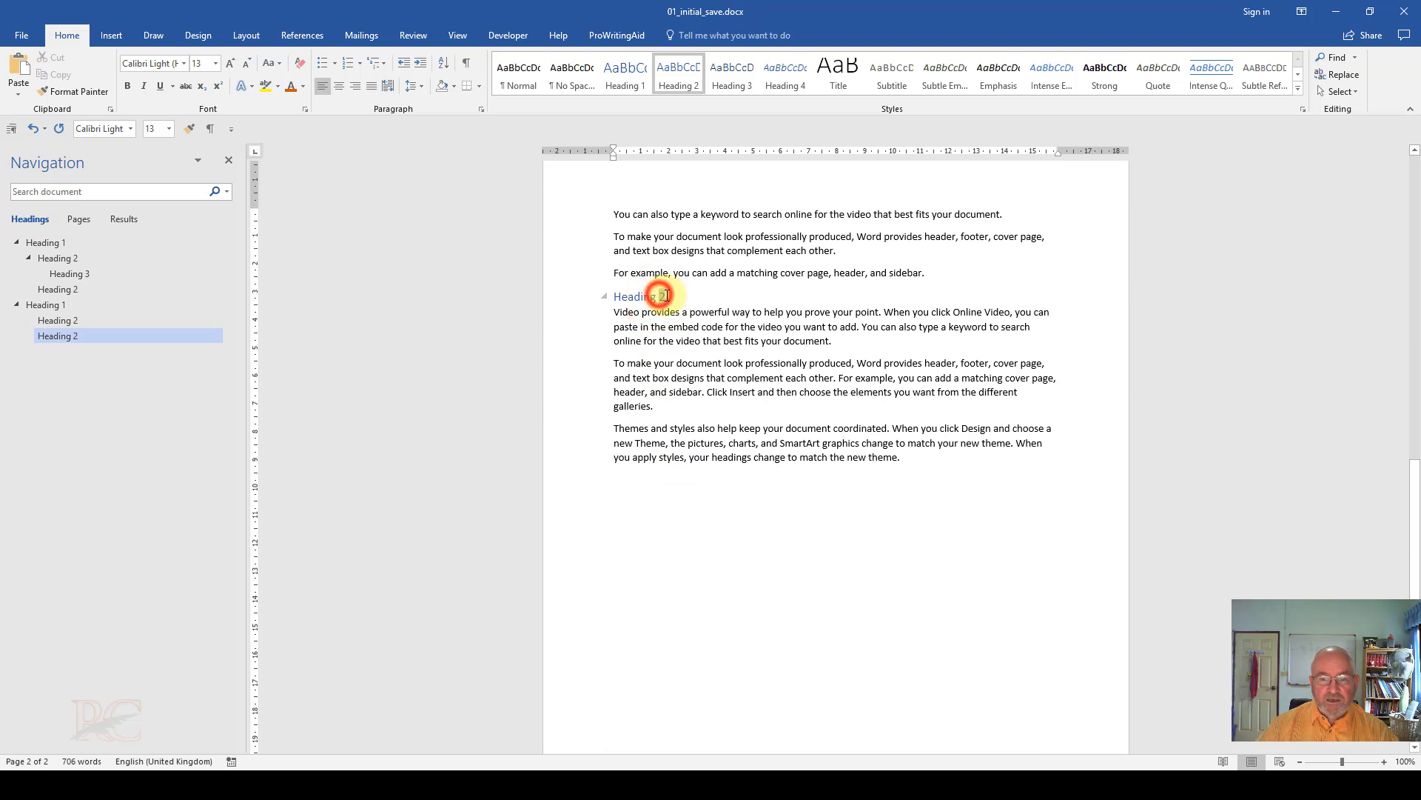
{"action": "double_click", "coordinate": [665, 295]}
{"action": "type", "text": "3"}
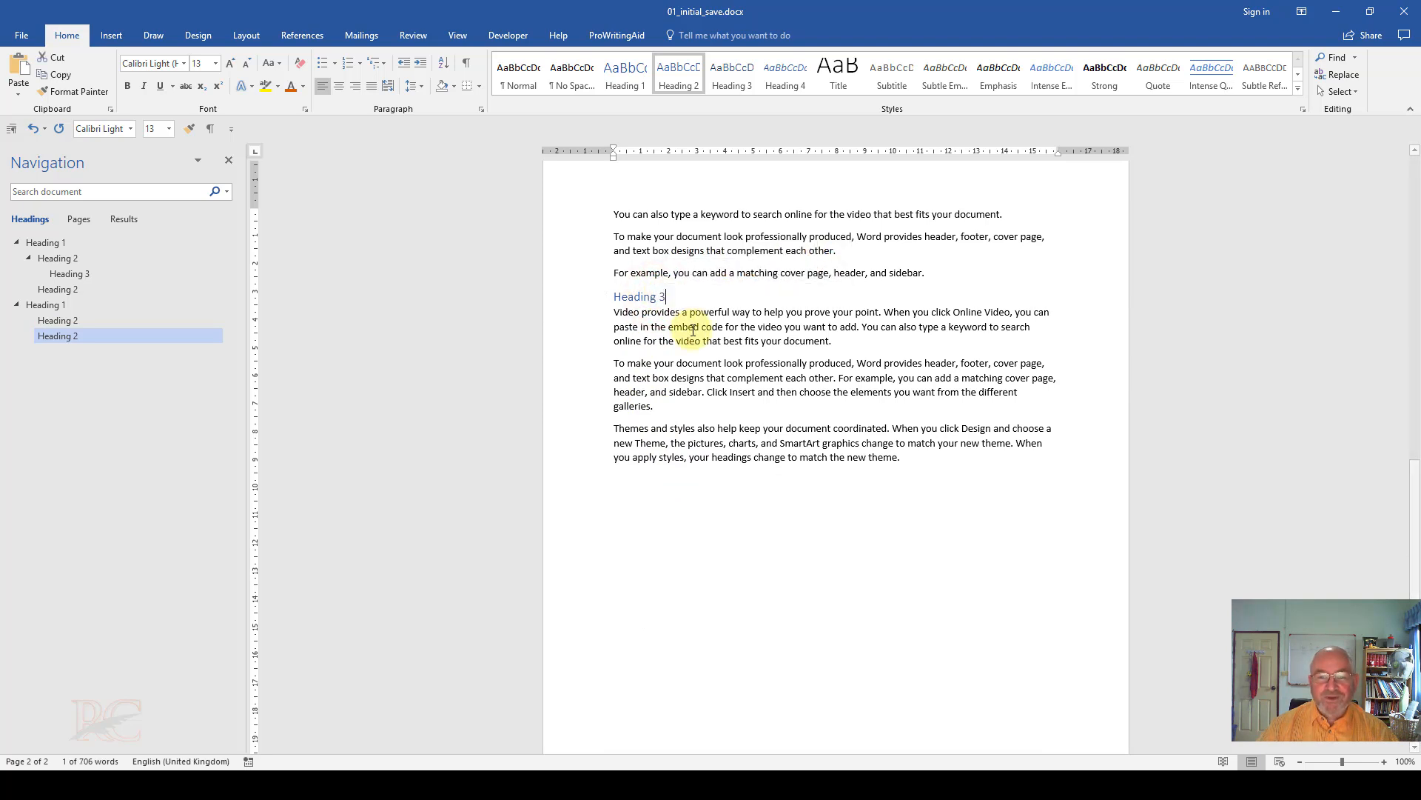
{"action": "left_click", "coordinate": [739, 85]}
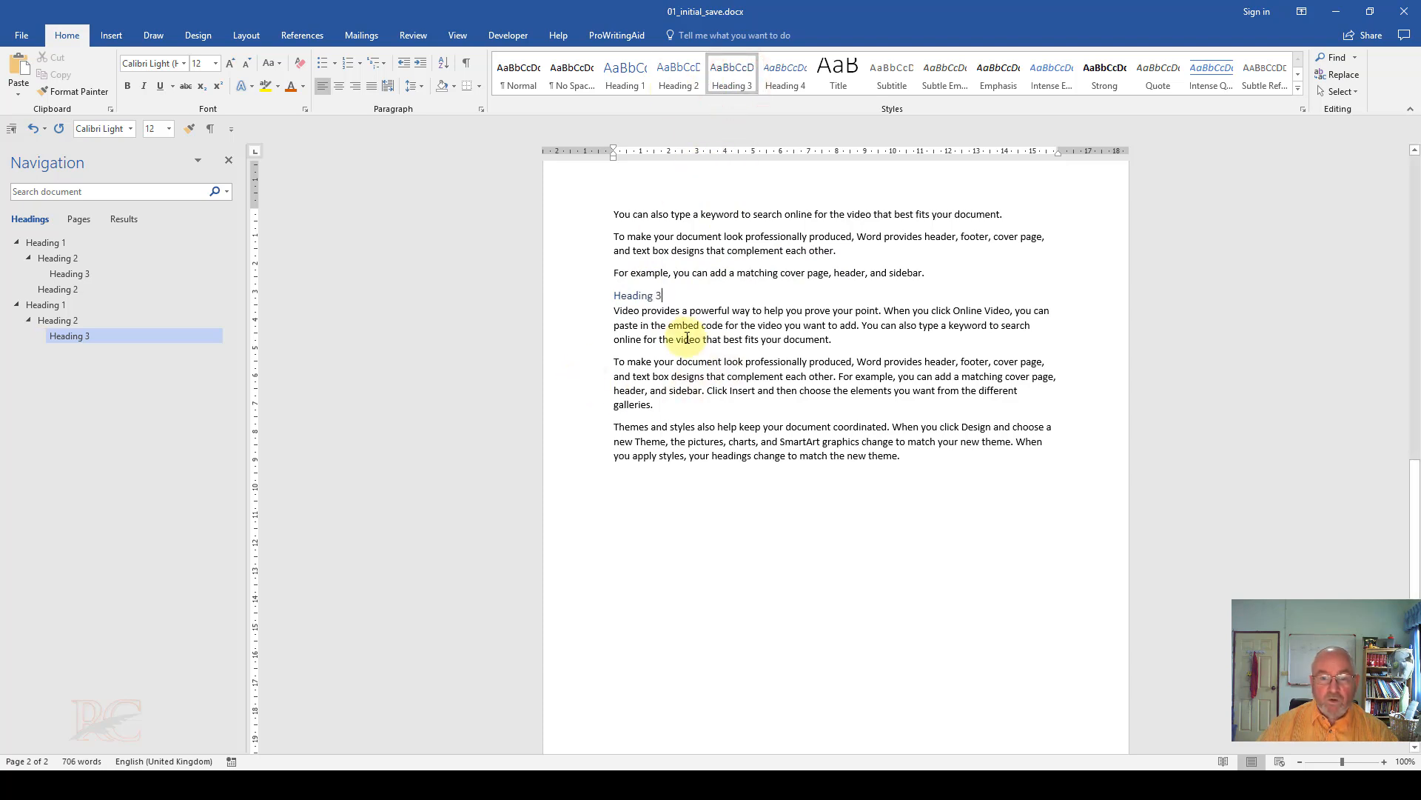
Demote the last "Heading 3" entry one level in the outline and reapply the Heading 3 style to it in the text.
{"action": "right_click", "coordinate": [83, 340]}
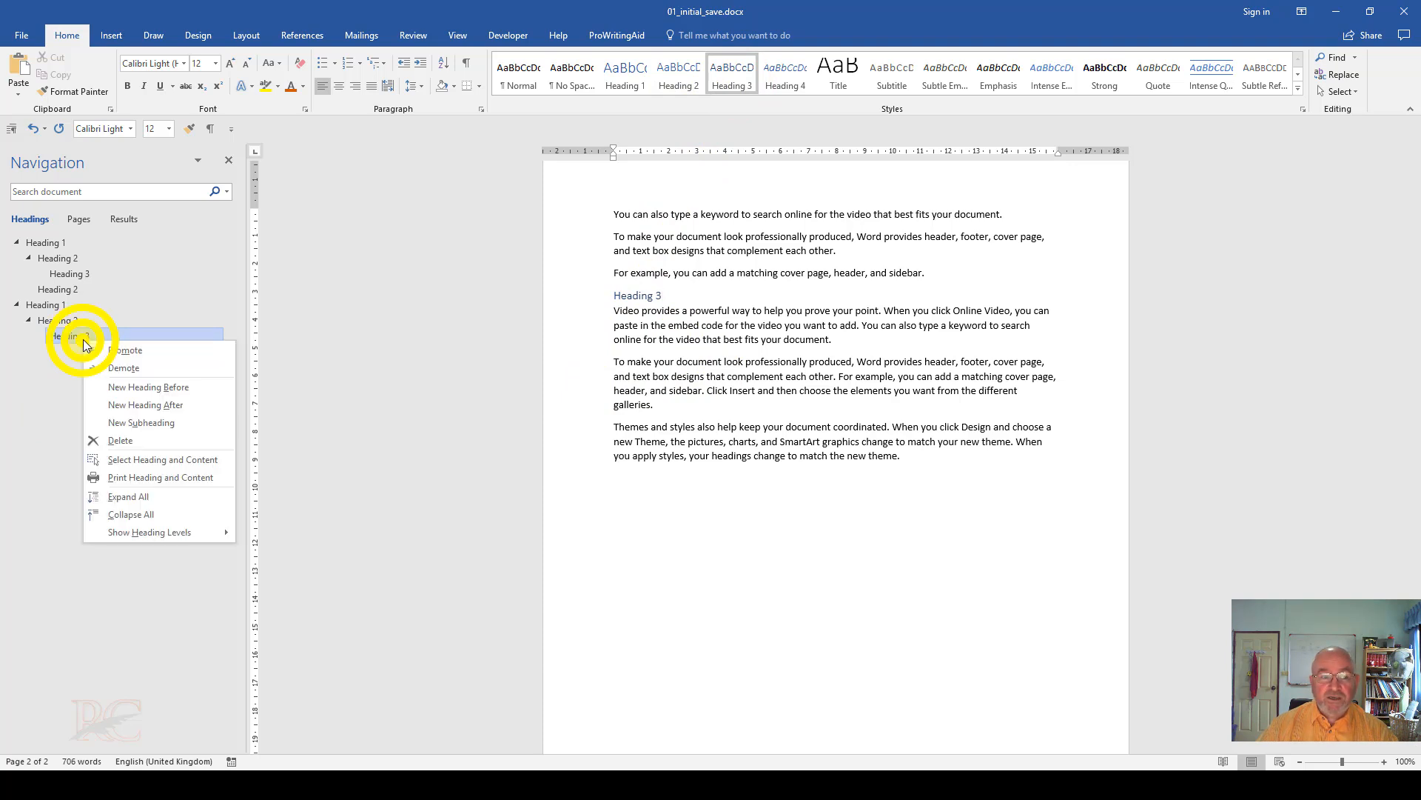
{"action": "left_click", "coordinate": [126, 368]}
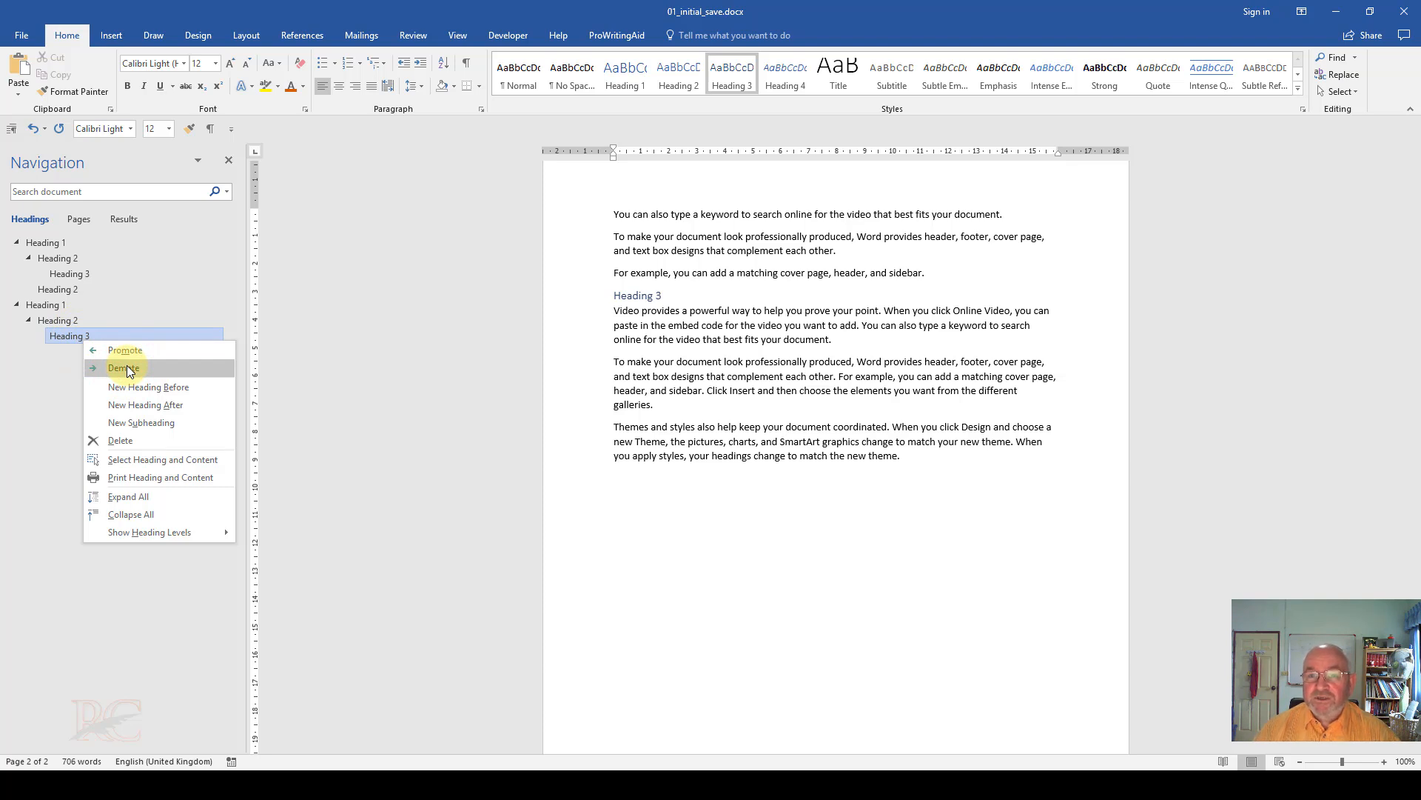
{"action": "left_click", "coordinate": [127, 368]}
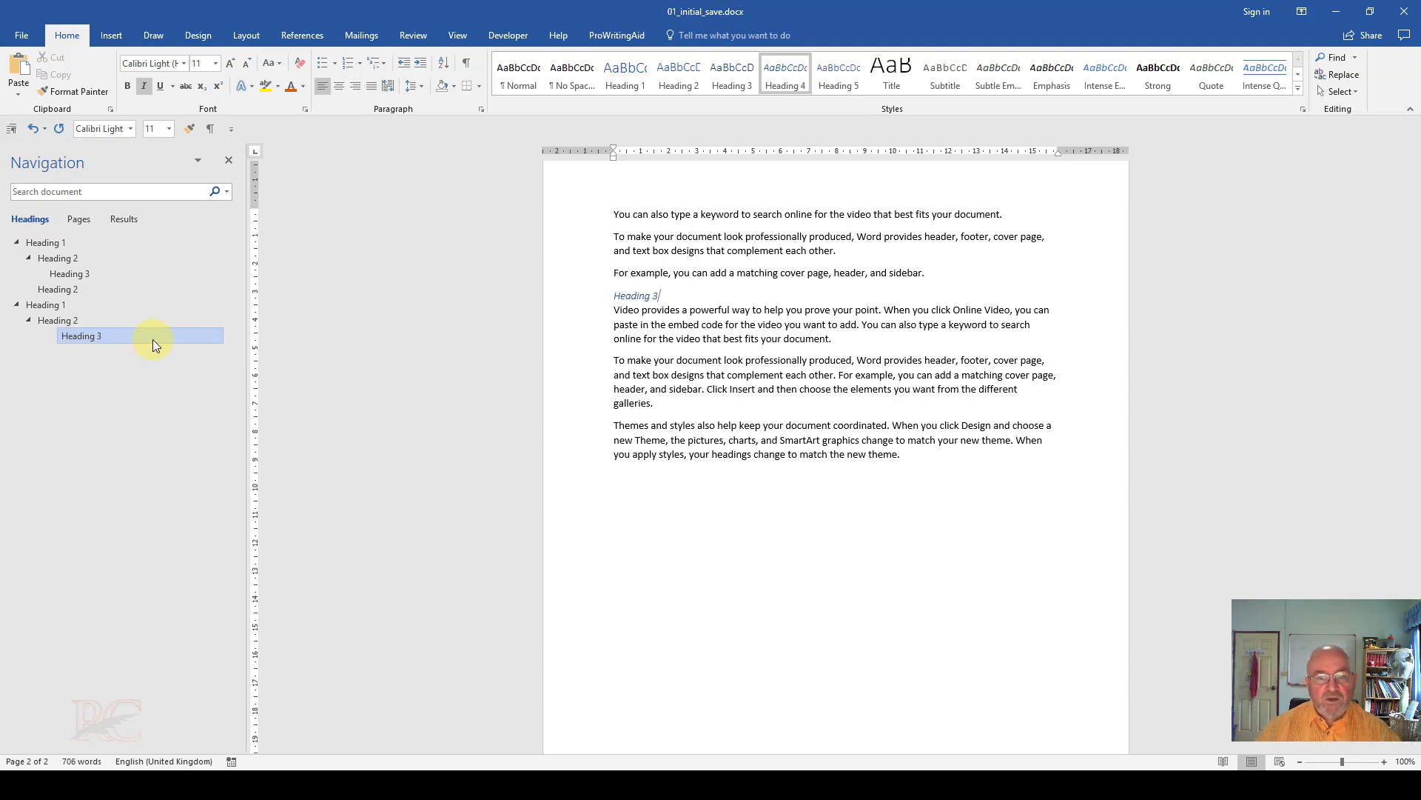
{"action": "left_click", "coordinate": [645, 298]}
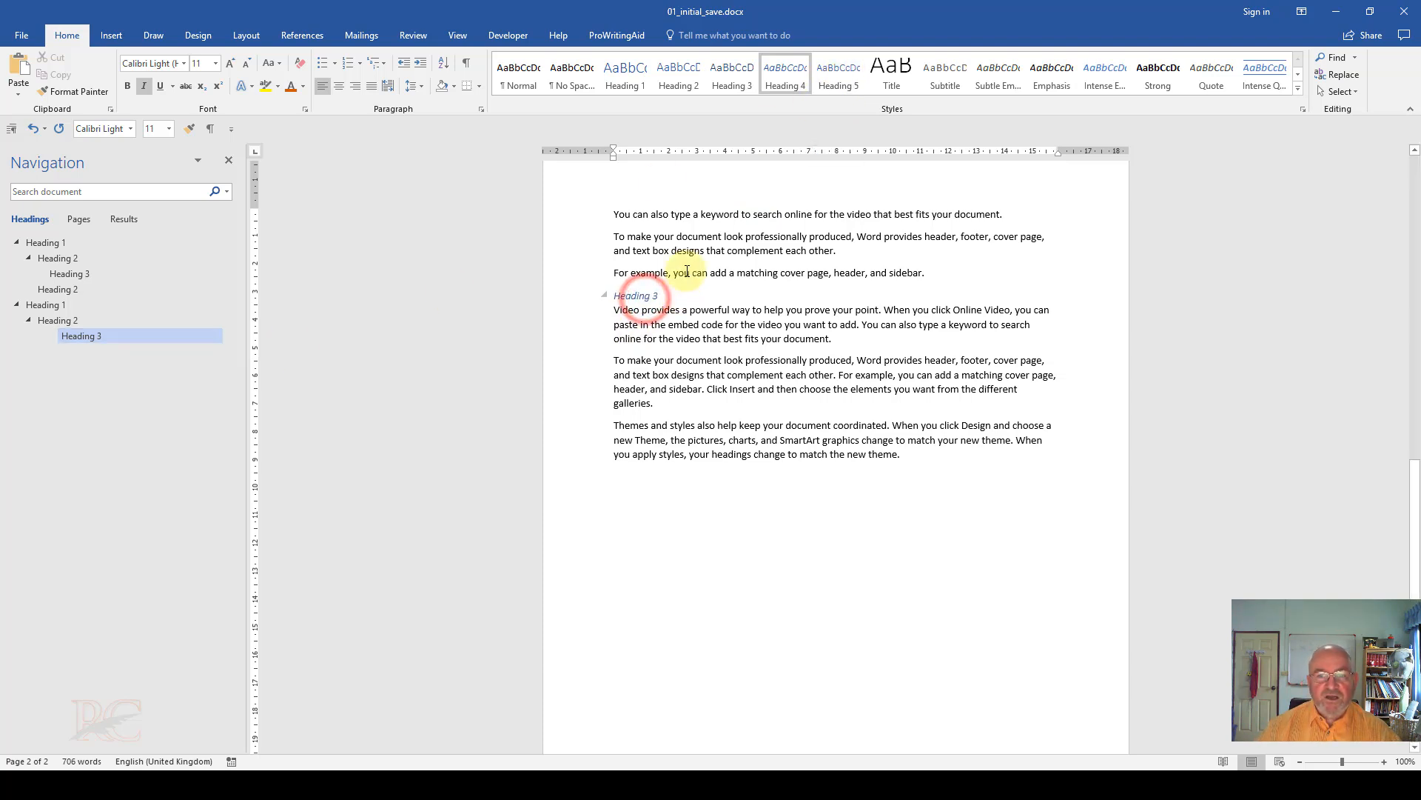
{"action": "left_click", "coordinate": [730, 72]}
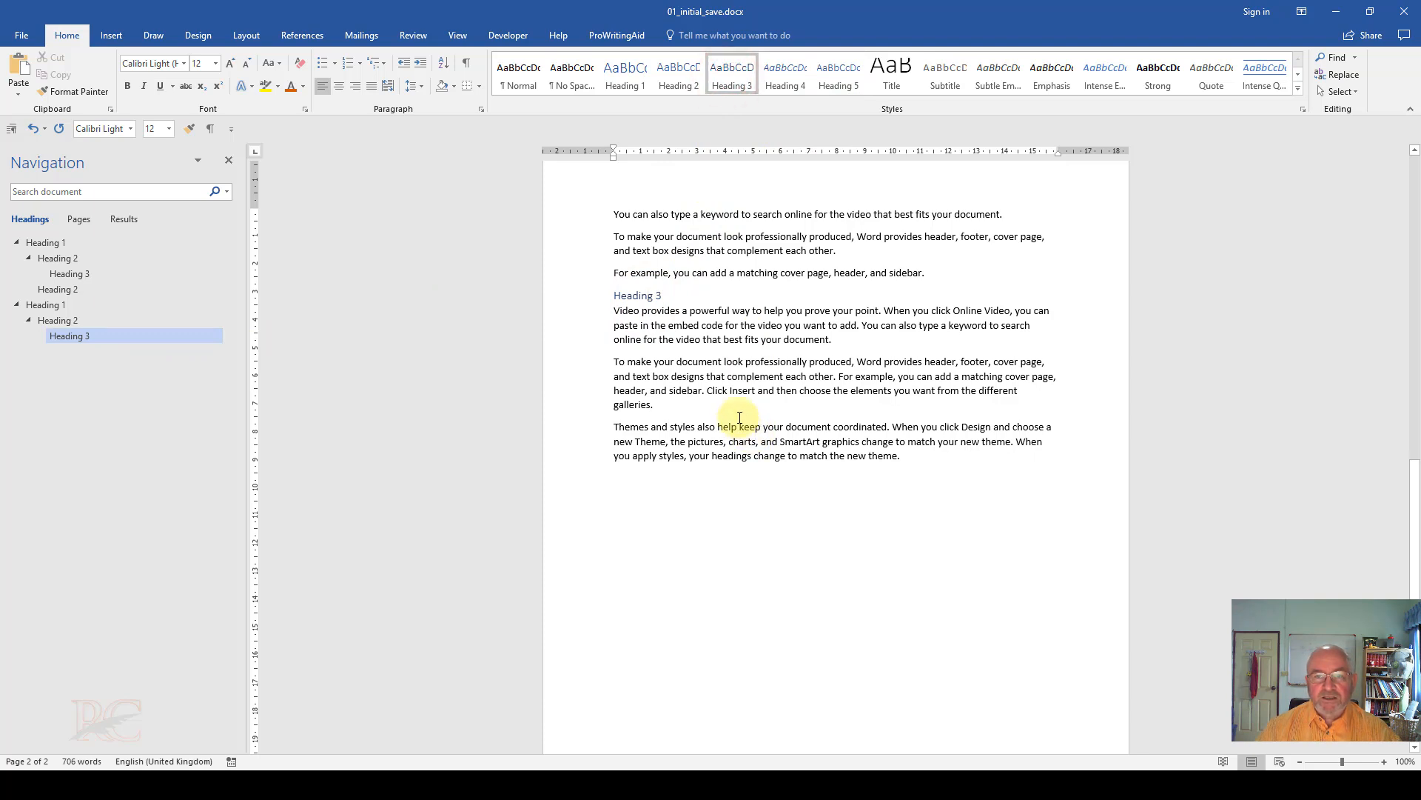